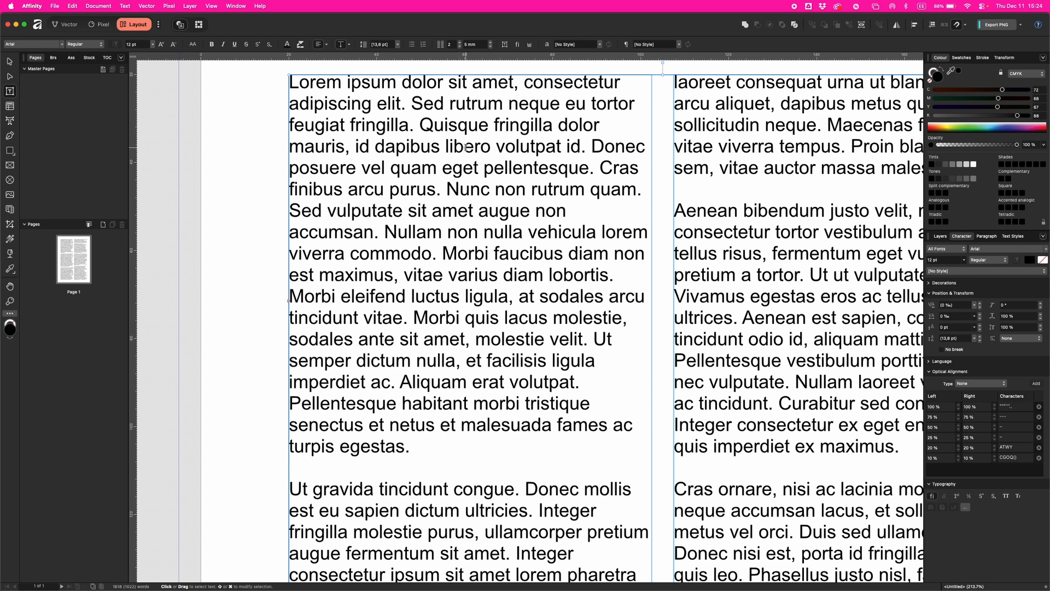
Tighten the kerning between the b and e of "libero" to -72 ‰, and loosen it to 50 ‰.
left_click(980, 309)
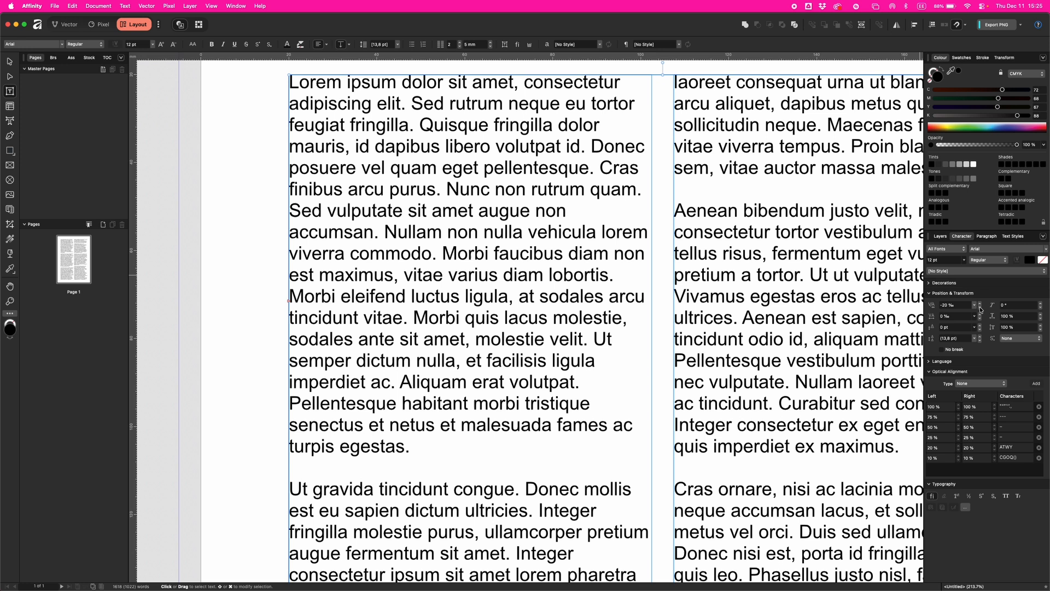
left_click(980, 309)
left_click(979, 309)
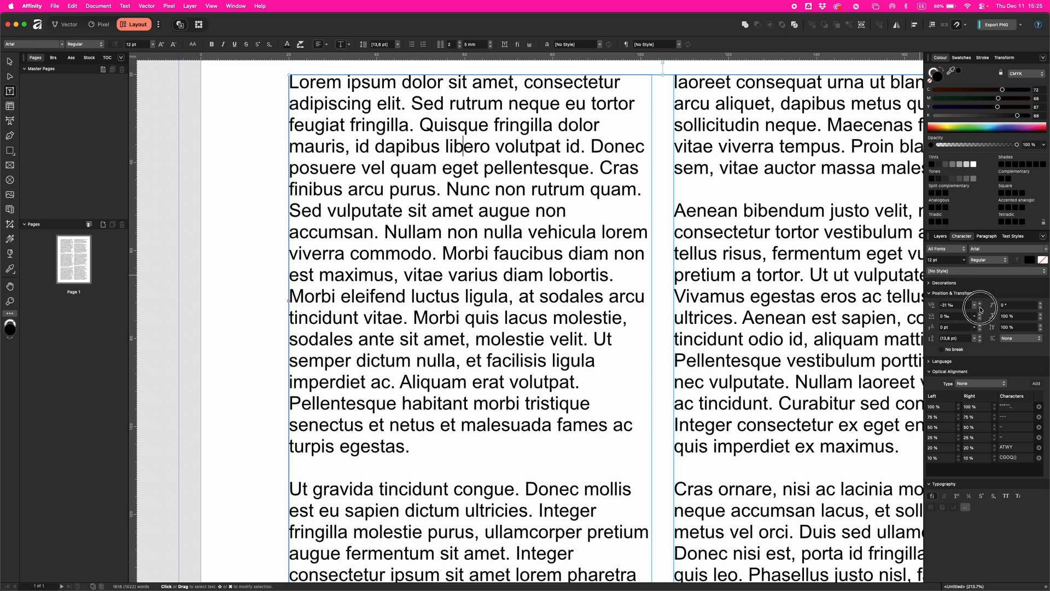
left_click(979, 309)
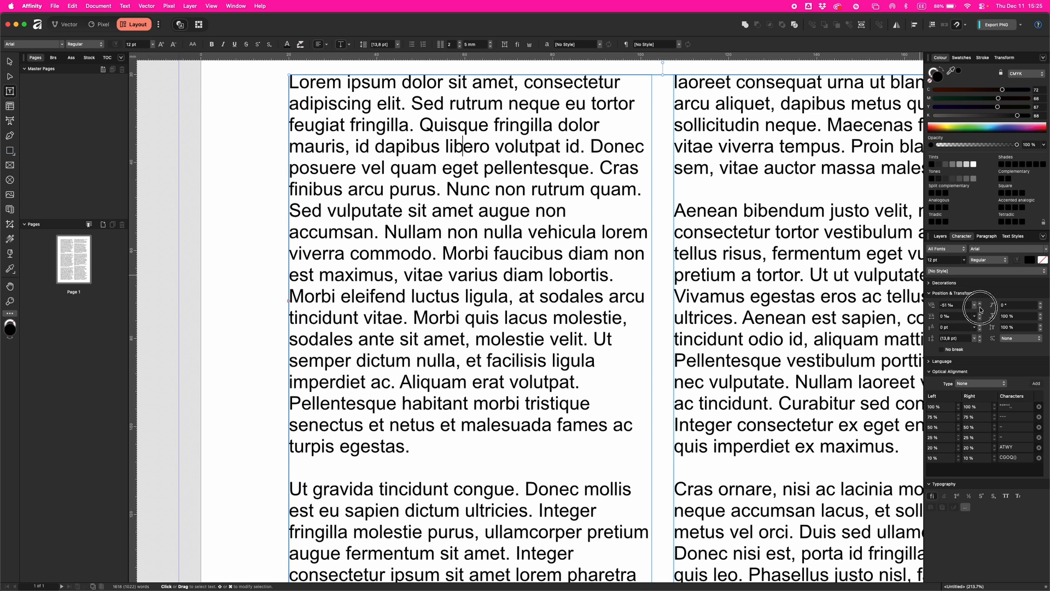
left_click(979, 309)
left_click(974, 306)
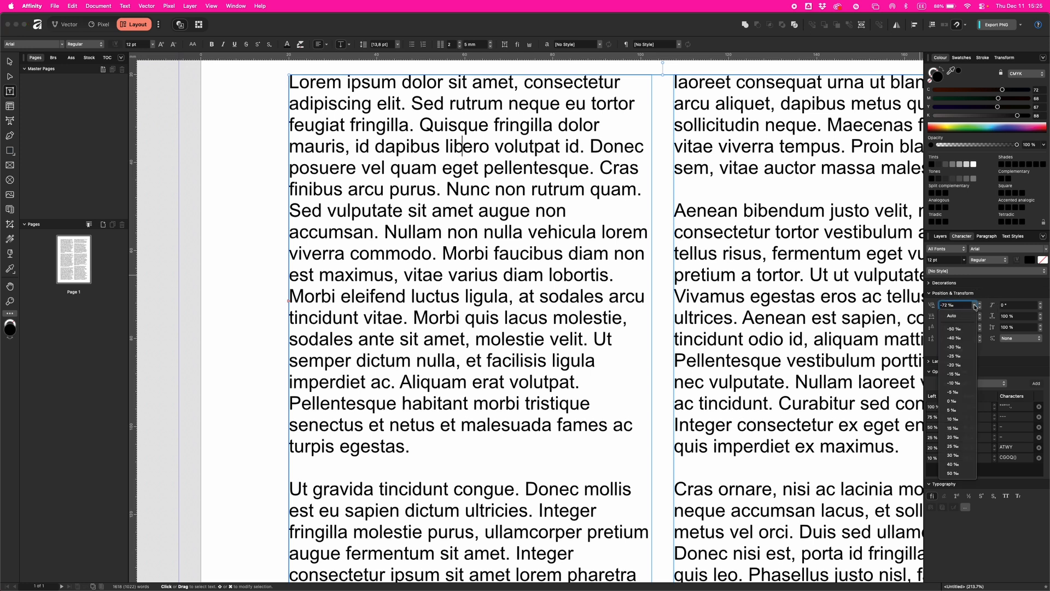
left_click(954, 477)
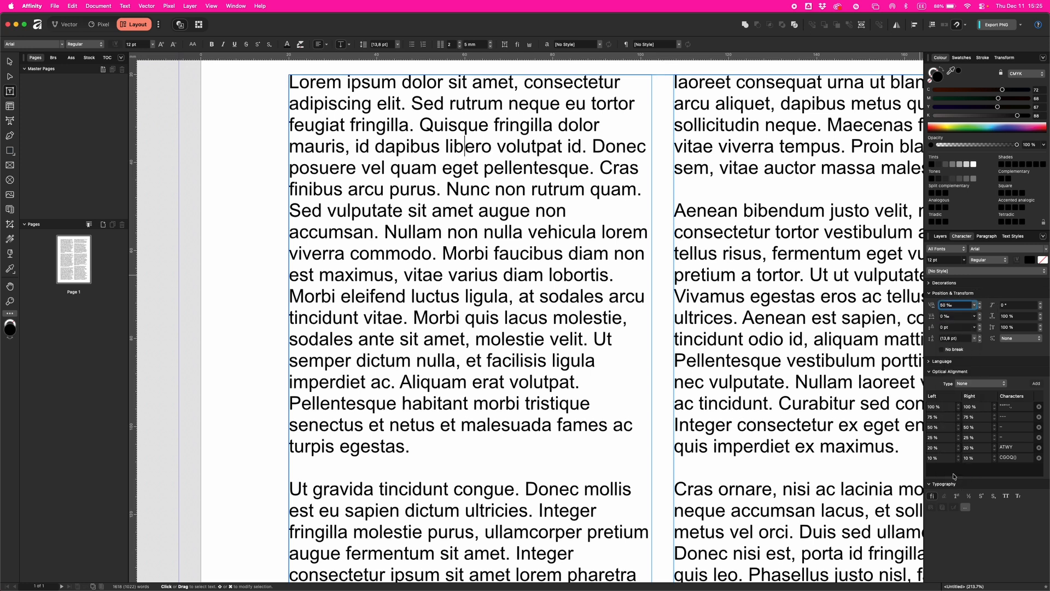
Try the extreme kerning values -300 ‰ and 300 ‰ between the b and e of "libero".
double_click(958, 305)
type("-300")
key("Tab")
left_click(963, 305)
type("300")
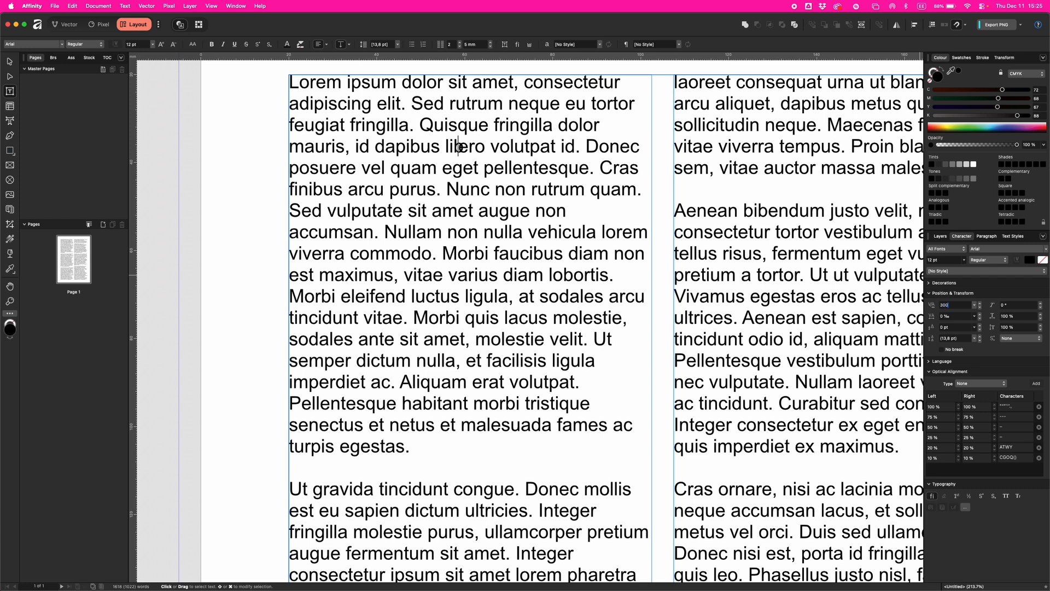
key("Tab")
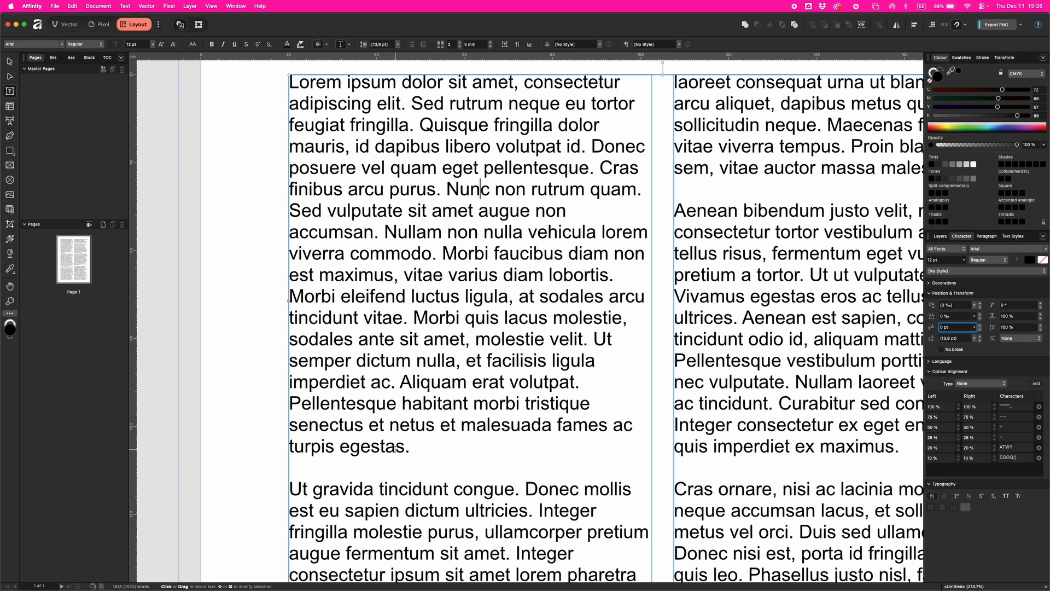
Set the tracking of the entire first paragraph to 0 ‰.
left_click_drag(417, 448, 262, 87)
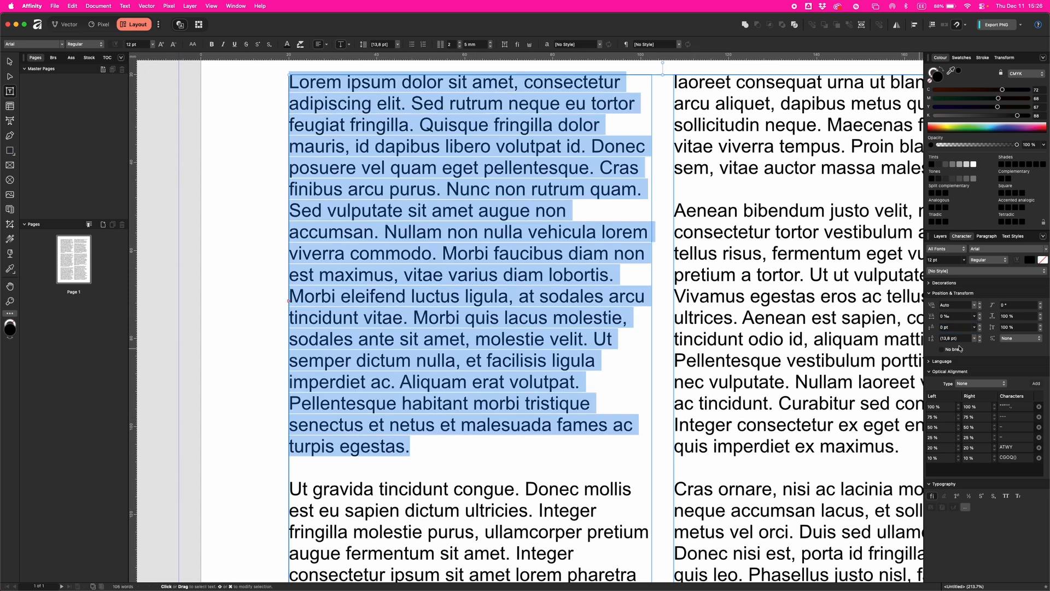
left_click(974, 316)
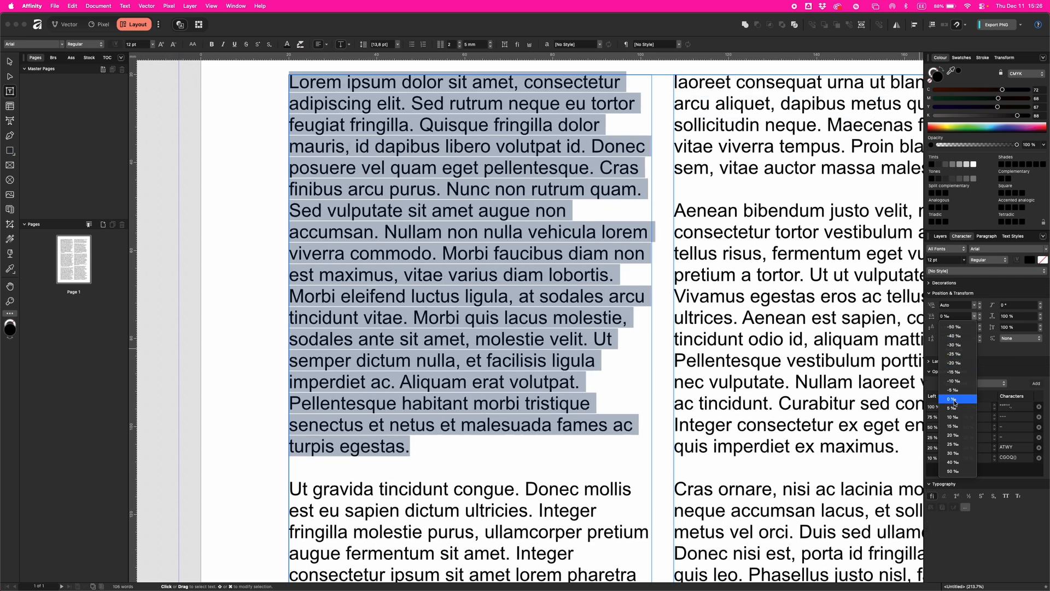
left_click(952, 399)
Try tracking values of -25 ‰ and -24 ‰ on the word "diam" in the first paragraph, and set it to 25 ‰.
double_click(515, 274)
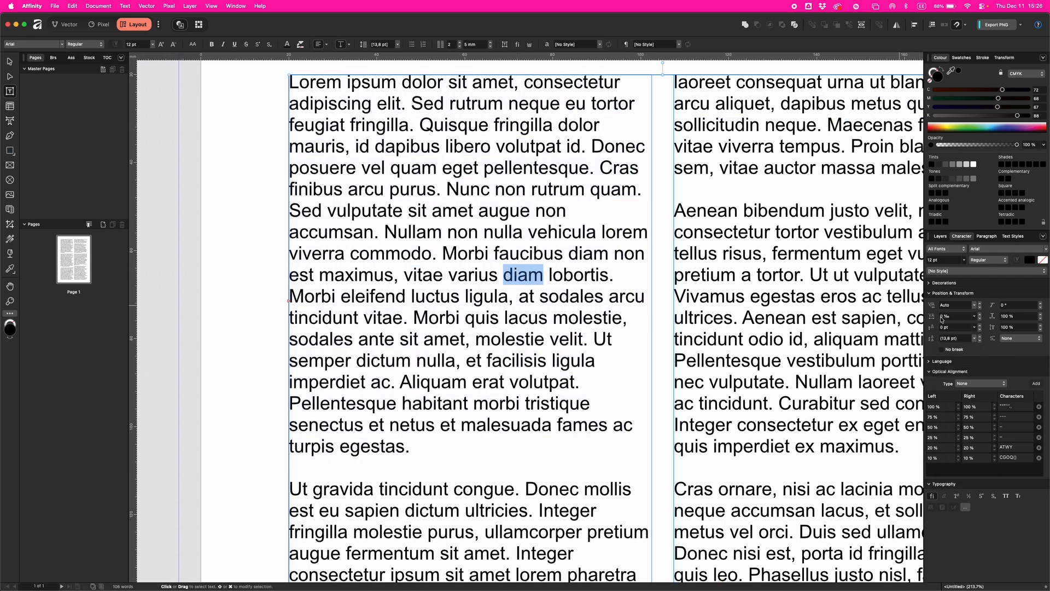
left_click(978, 316)
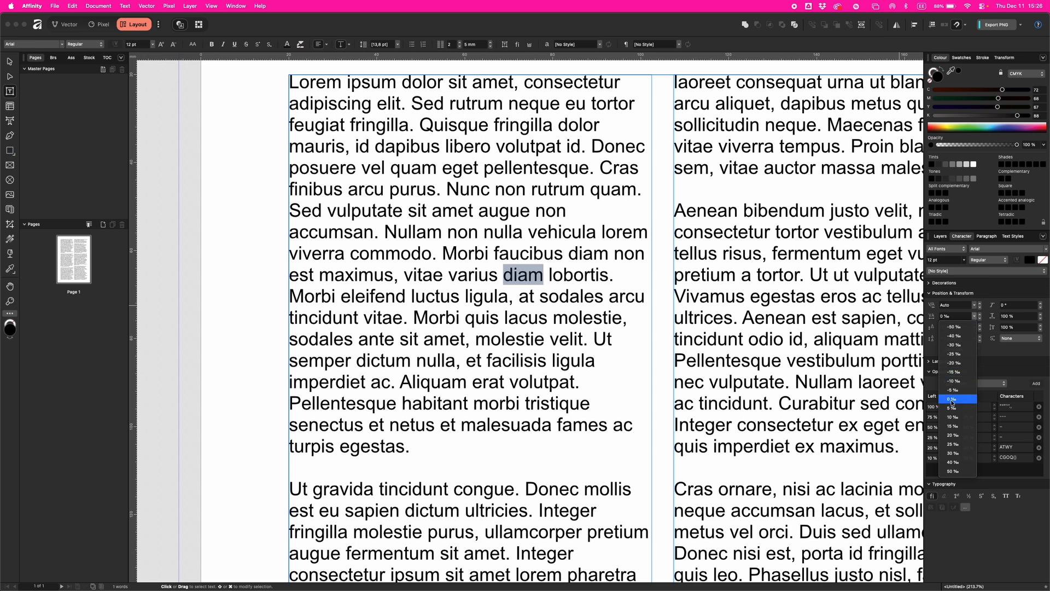
left_click(954, 354)
left_click(980, 314)
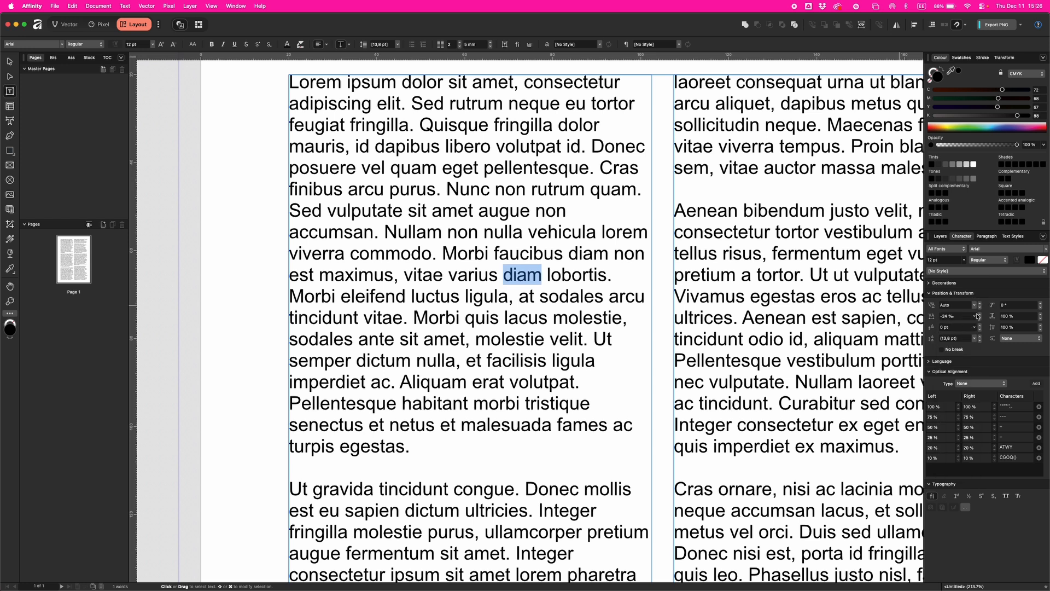
left_click(974, 316)
left_click(956, 444)
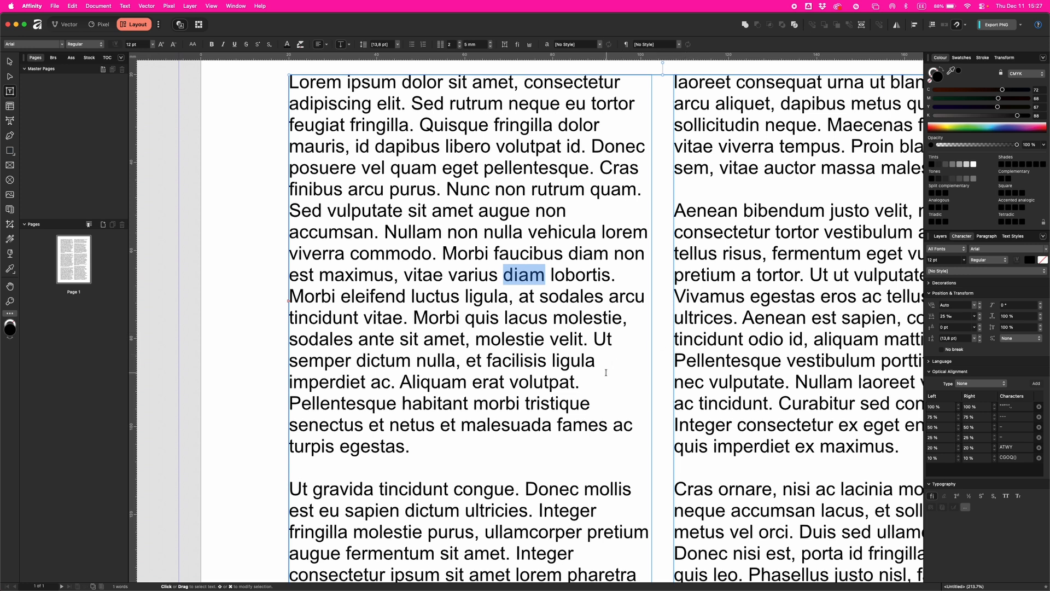
Set the leading override of the whole first paragraph to 14 pt.
left_click_drag(405, 449, 282, 76)
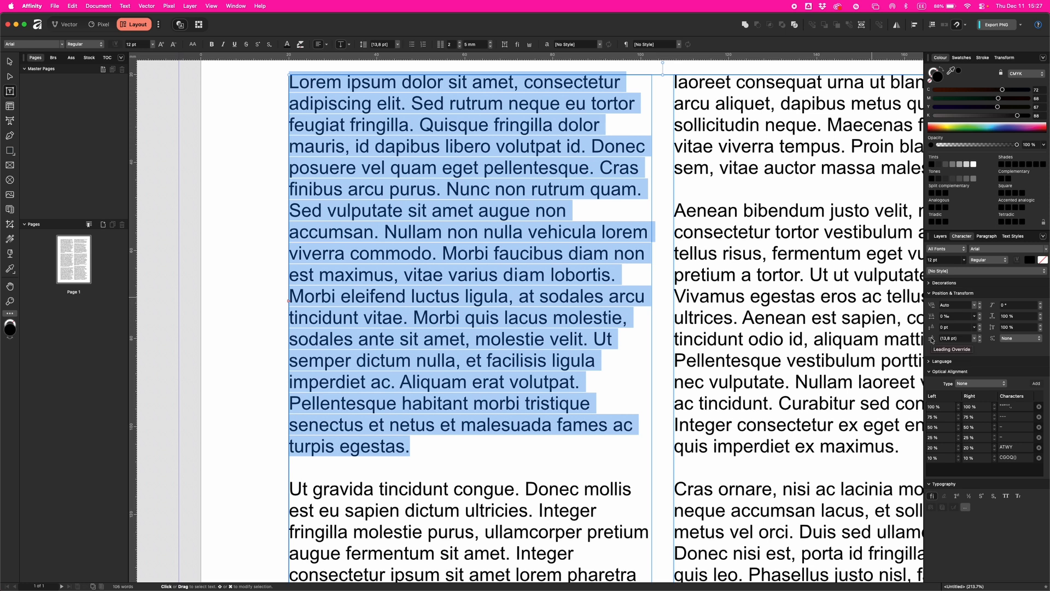
left_click(974, 338)
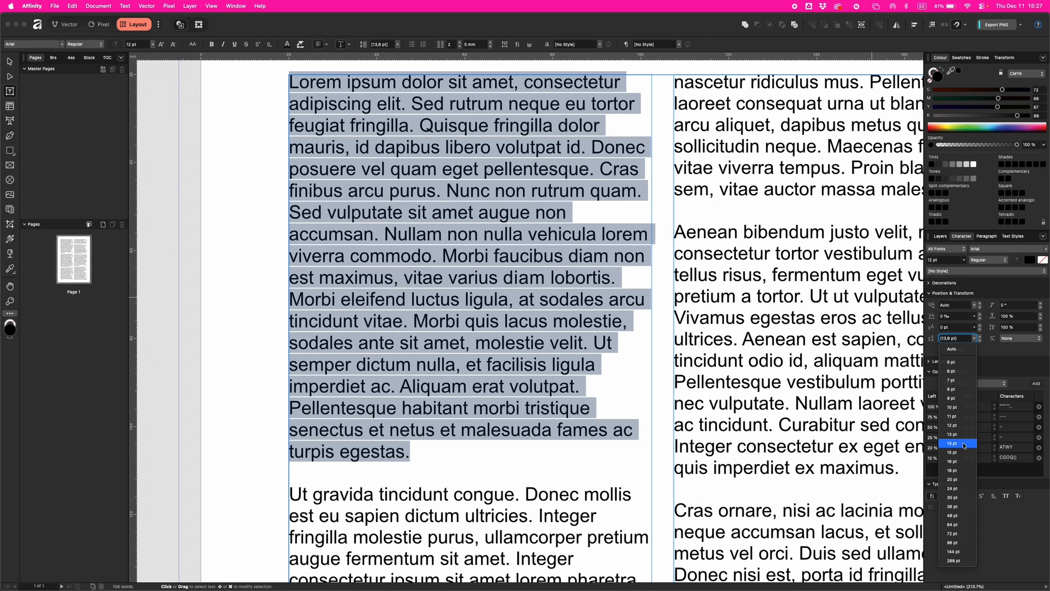
left_click(963, 442)
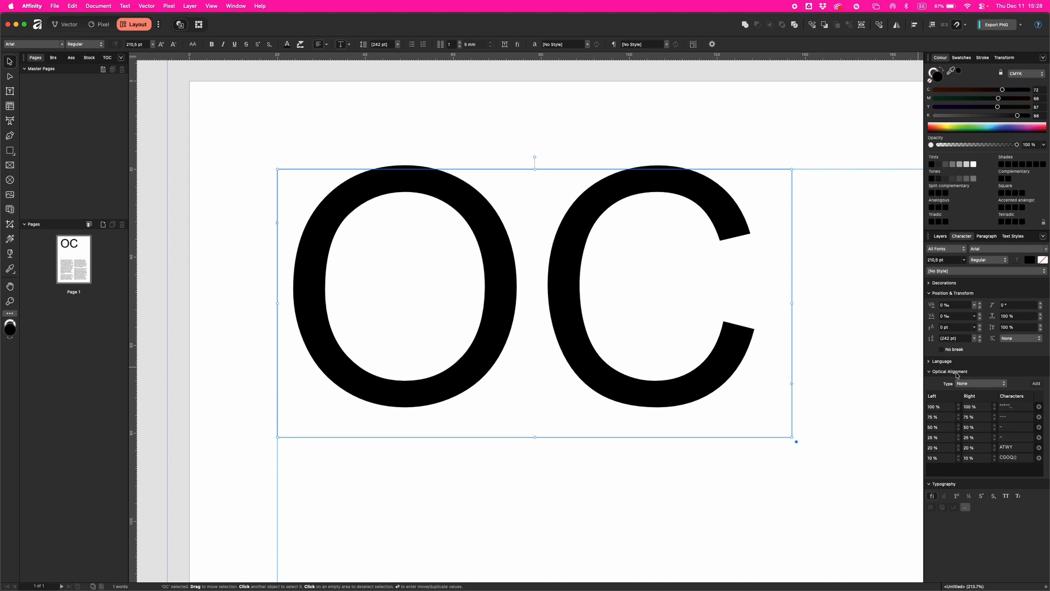
Set the optical alignment type of the large "OC" text to Manual.
left_click(983, 385)
left_click(983, 396)
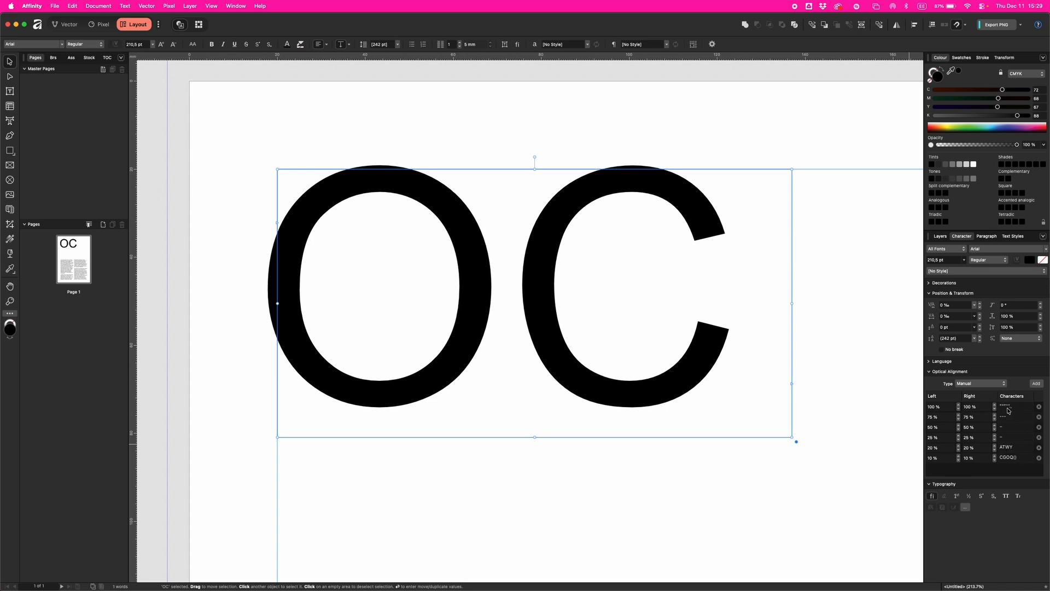
Raise the left optical alignment of the CGOQ() character group to 21 %.
left_click(959, 457)
left_click(958, 456)
left_click(959, 456)
left_click(958, 456)
left_click(959, 457)
left_click(959, 456)
left_click(959, 456)
left_click(959, 456)
left_click(959, 456)
left_click(959, 456)
left_click(959, 456)
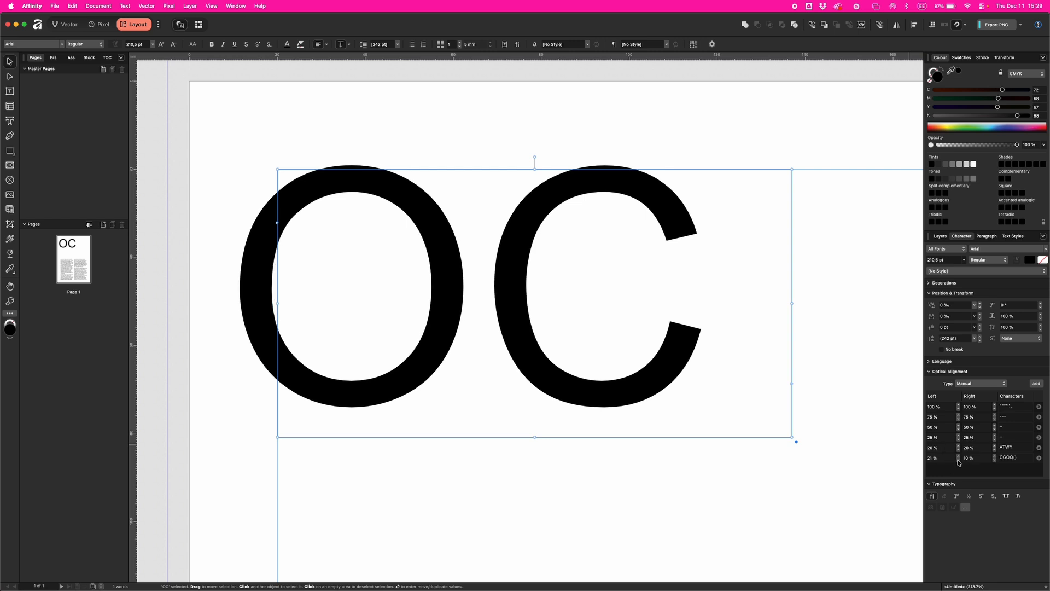
Lower the left optical alignment of the CGOQ() character group to 6 %.
left_click(959, 460)
left_click(959, 461)
left_click(959, 461)
left_click(959, 461)
left_click(958, 460)
left_click(958, 461)
left_click(959, 461)
left_click(959, 461)
left_click(958, 461)
left_click(958, 461)
left_click(959, 461)
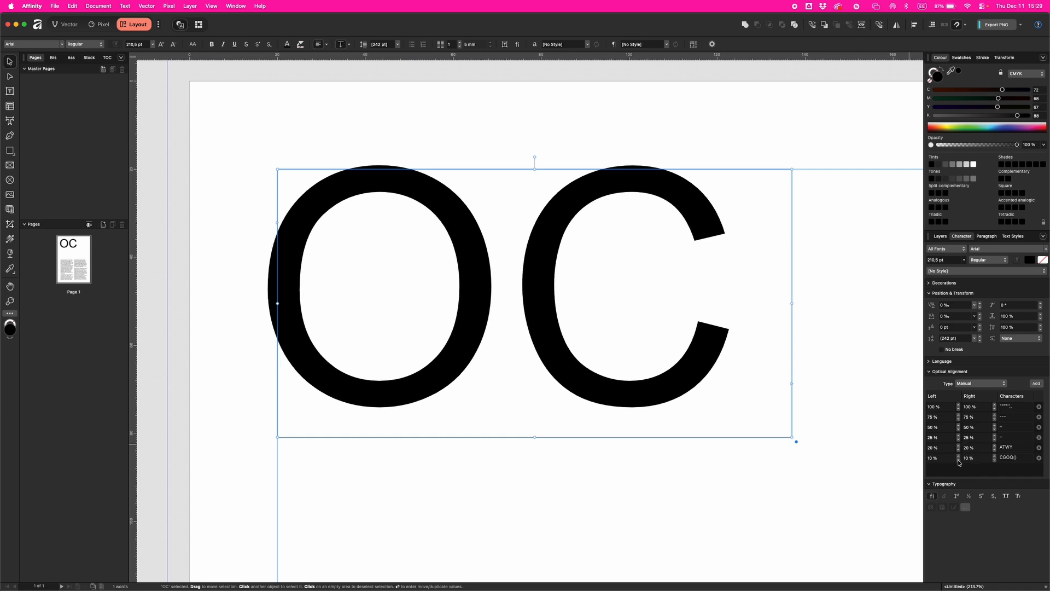
left_click(959, 461)
left_click(958, 461)
left_click(958, 461)
left_click(959, 461)
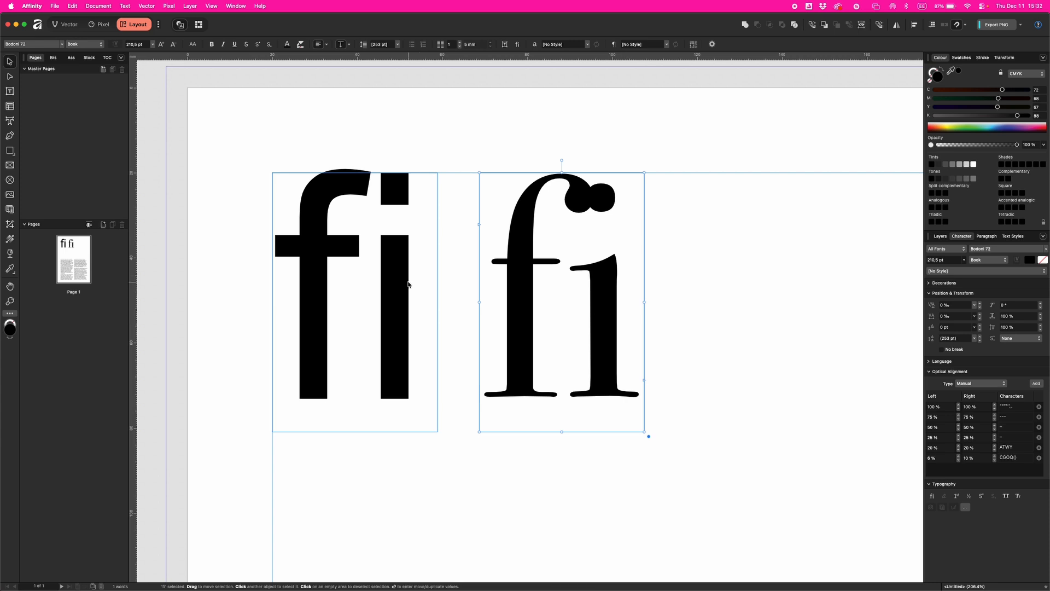
Turn on standard ligatures for the Arial "fi" text.
left_click(369, 274)
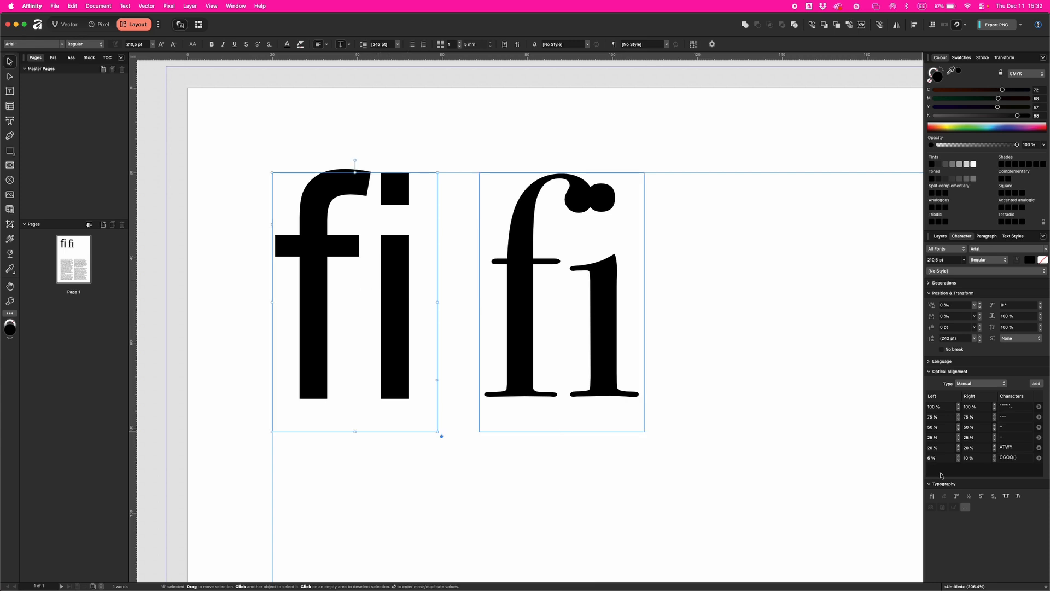
left_click(932, 496)
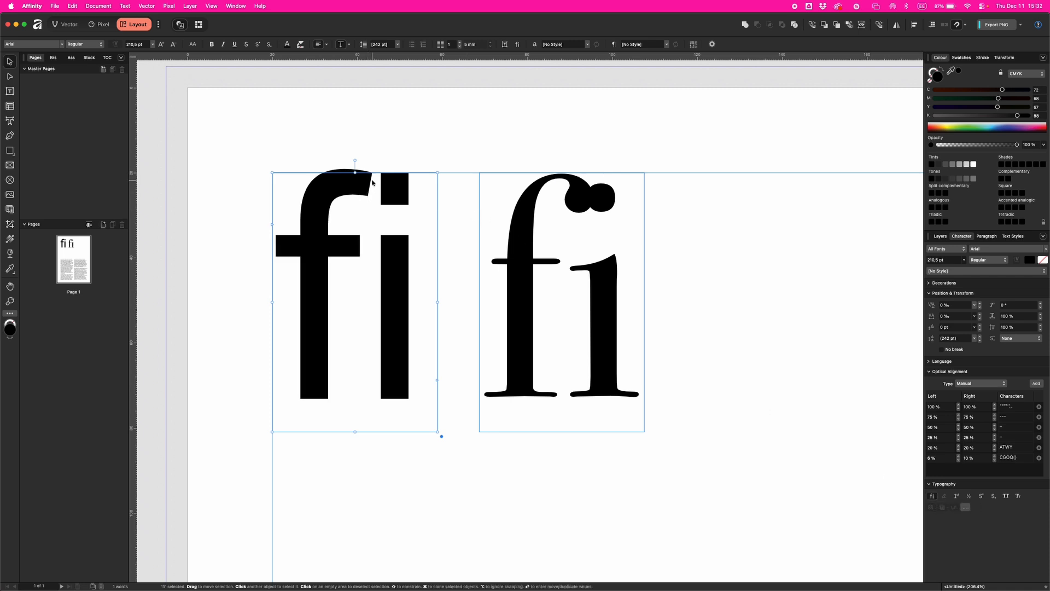
left_click(934, 496)
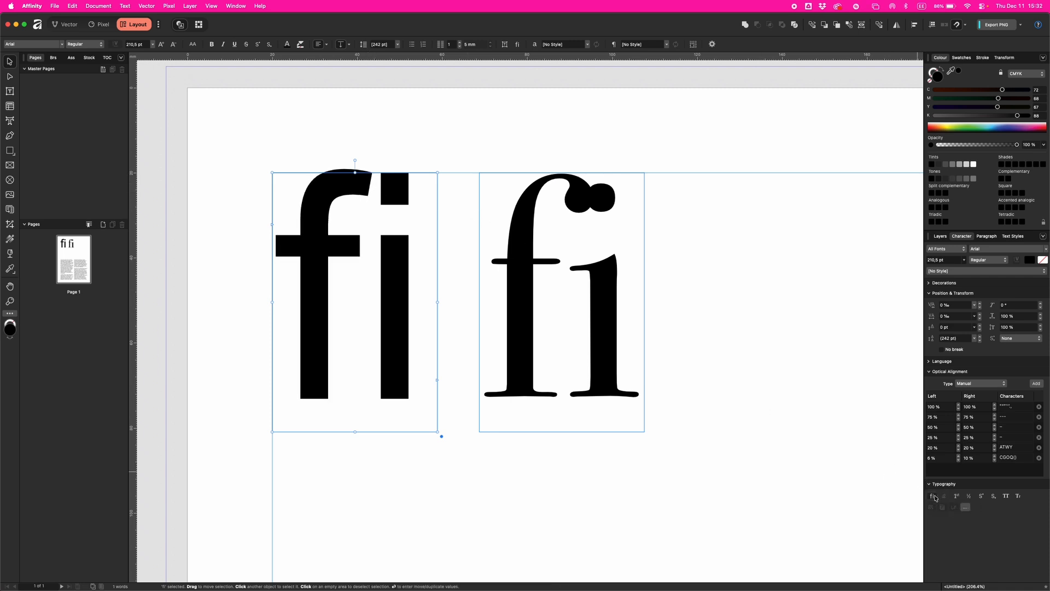
Turn on standard ligatures for the Bodoni 72 "fi" text, toggling them off and on to compare.
left_click(592, 313)
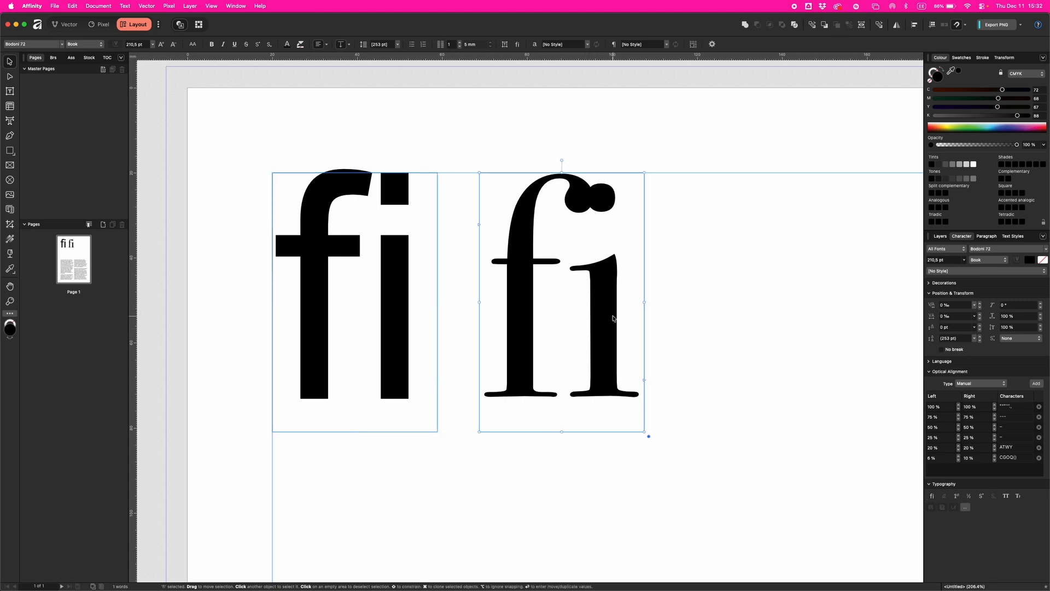
left_click(933, 496)
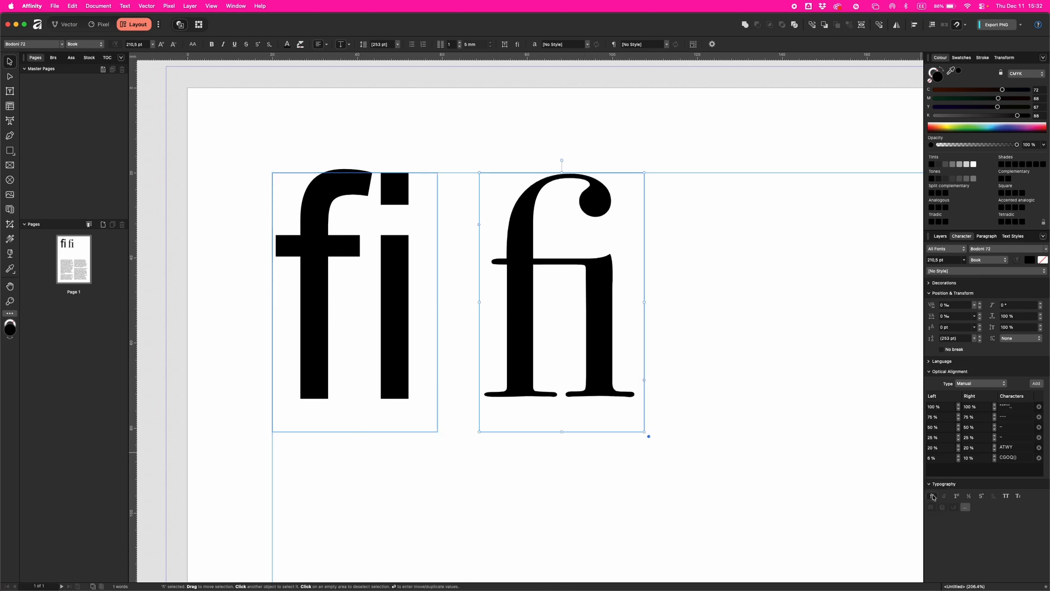
left_click(933, 496)
left_click(933, 496)
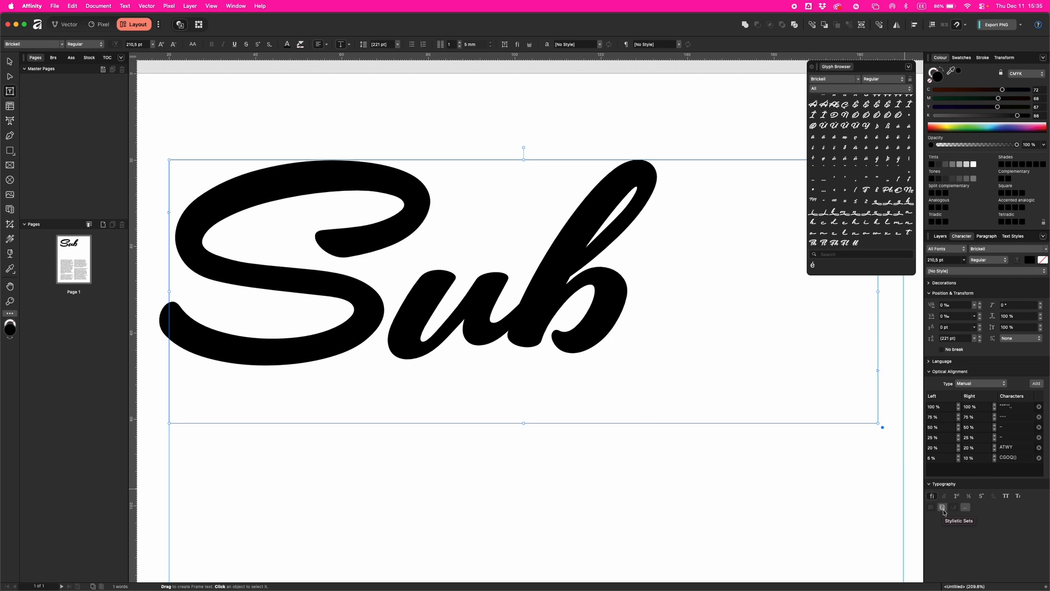
Apply Stylistic Set 01 to the whole word "Sub" and deselect the text.
left_click_drag(646, 295, 258, 295)
left_click(942, 508)
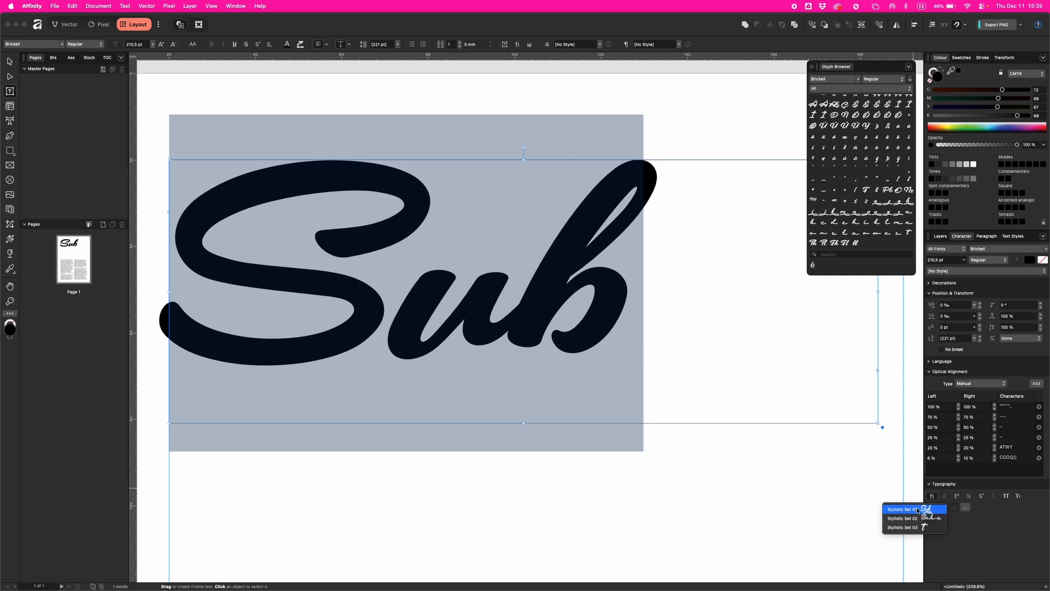
left_click(910, 510)
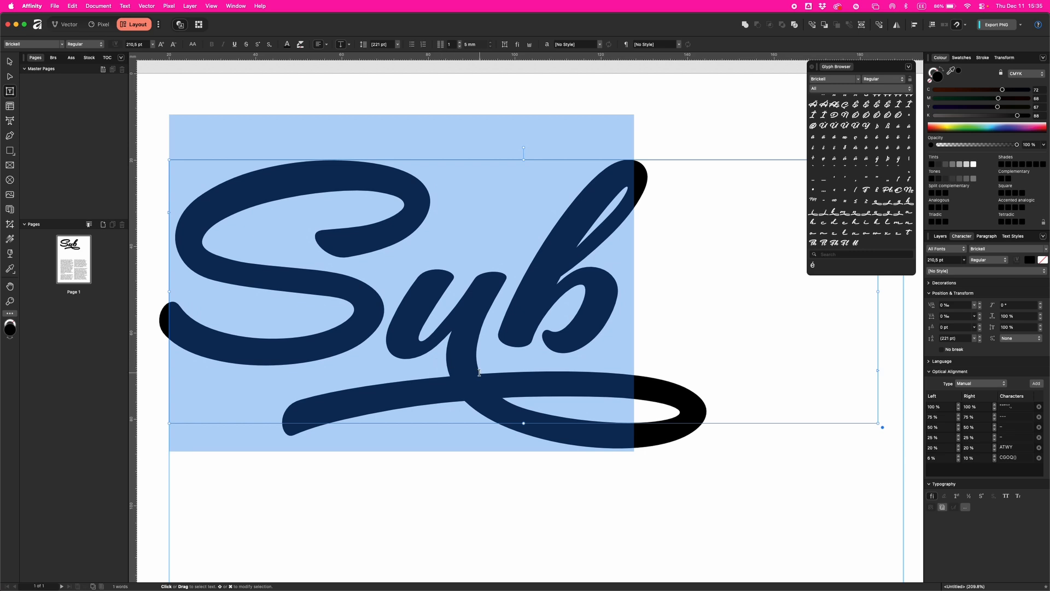
left_click(635, 299)
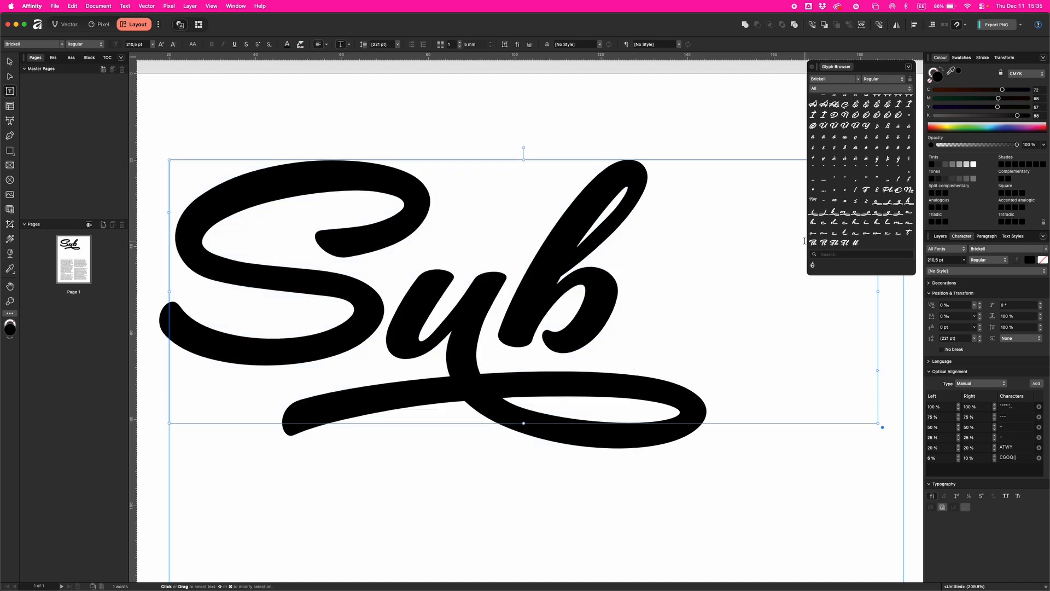
scroll(854, 157, "up", 3)
scroll(854, 157, "down", 3)
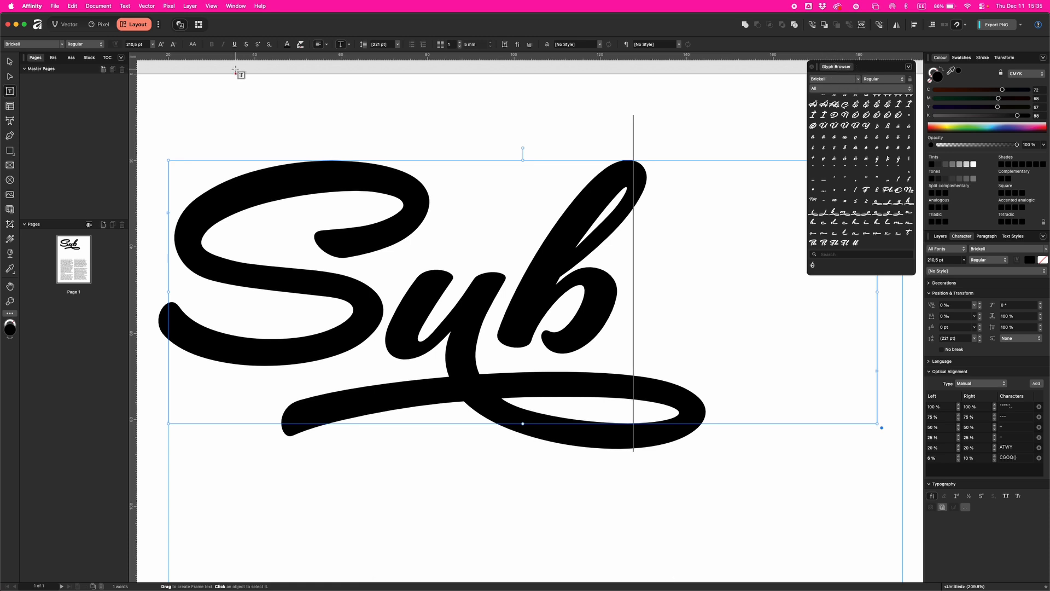
Hide the Glyph Browser.
left_click(232, 7)
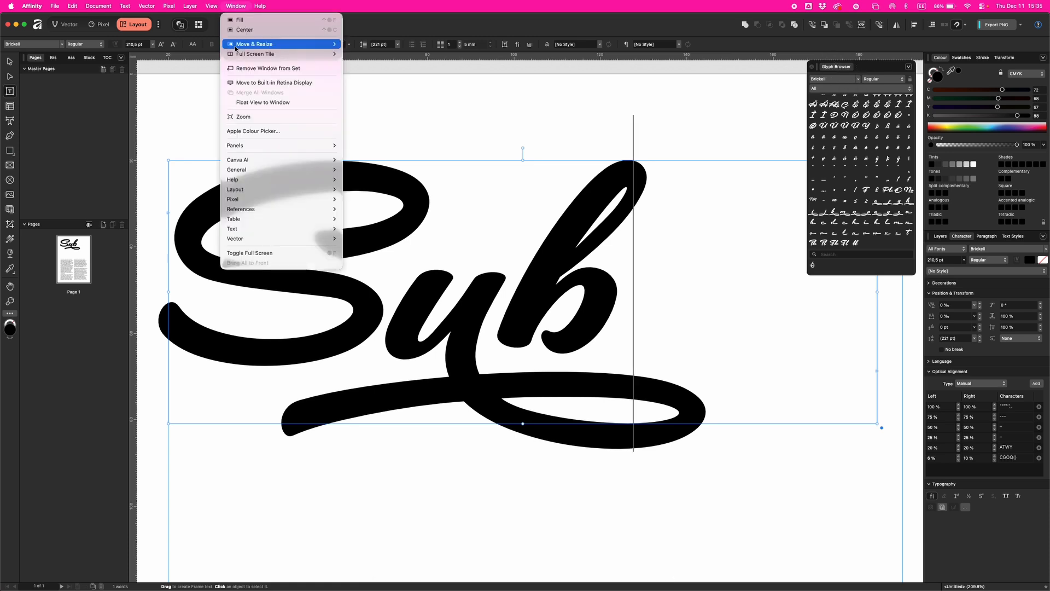
mouse_move(307, 229)
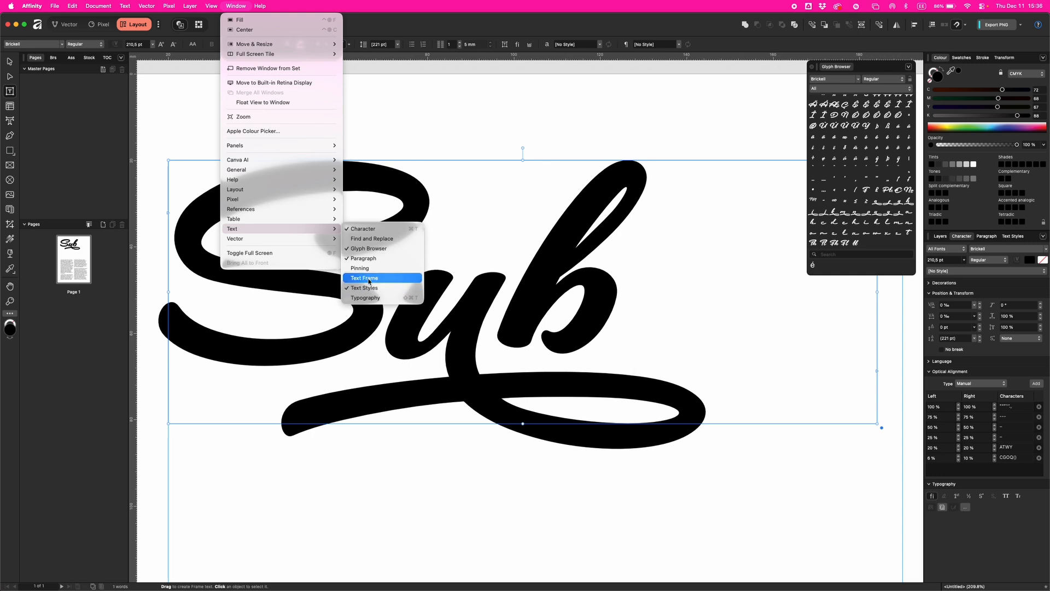
left_click(358, 250)
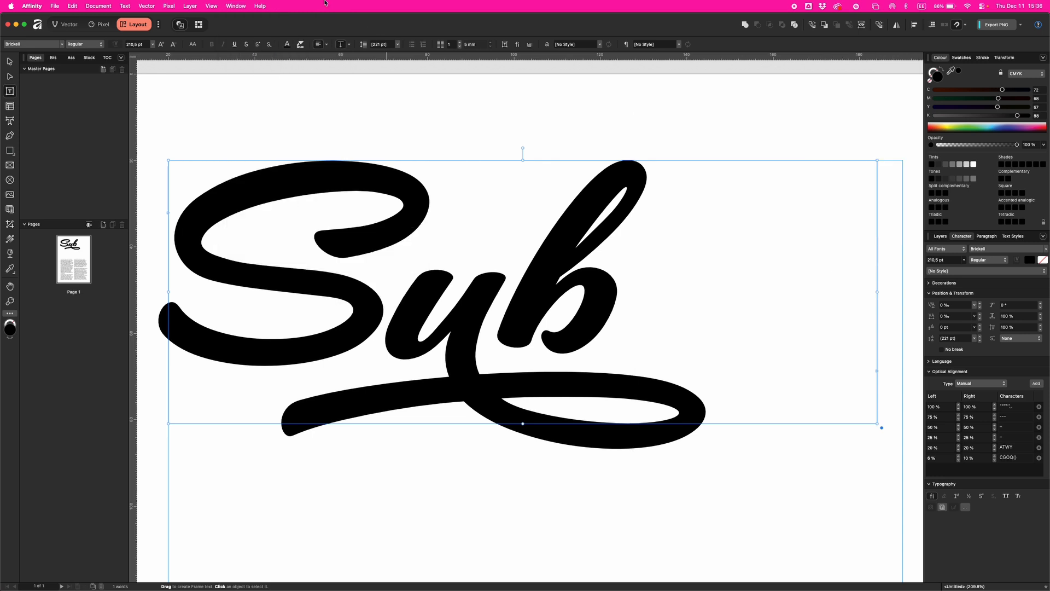
Show the Glyph Browser again.
left_click(236, 7)
mouse_move(306, 229)
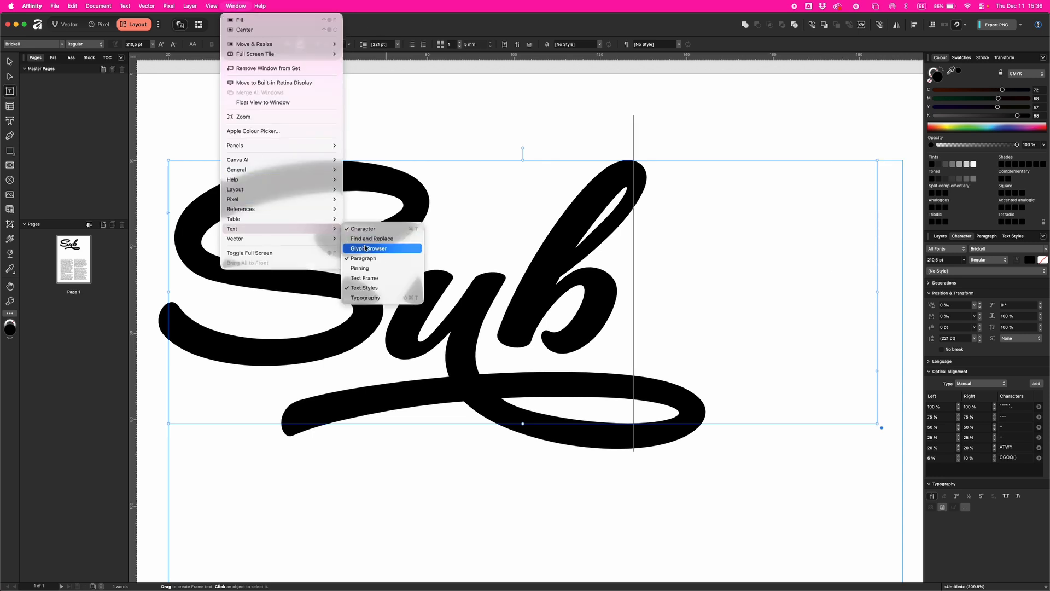
left_click(358, 250)
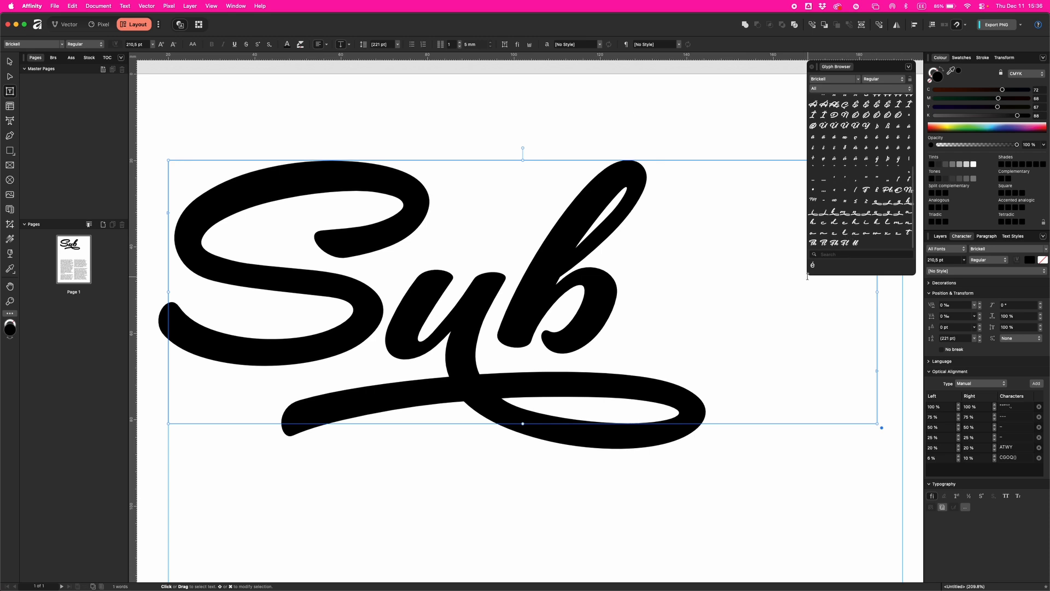
Enlarge the Glyph Browser and show the alternate glyphs at the end of the Brickell list.
left_click_drag(808, 274, 706, 444)
scroll(814, 235, "down", 3)
scroll(799, 350, "down", 1)
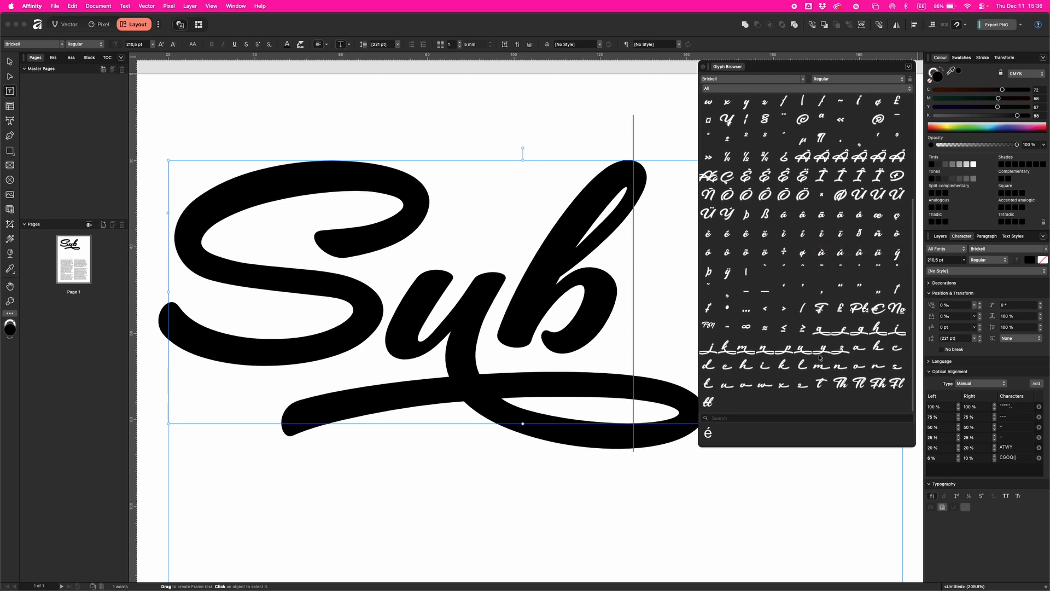
double_click(879, 351)
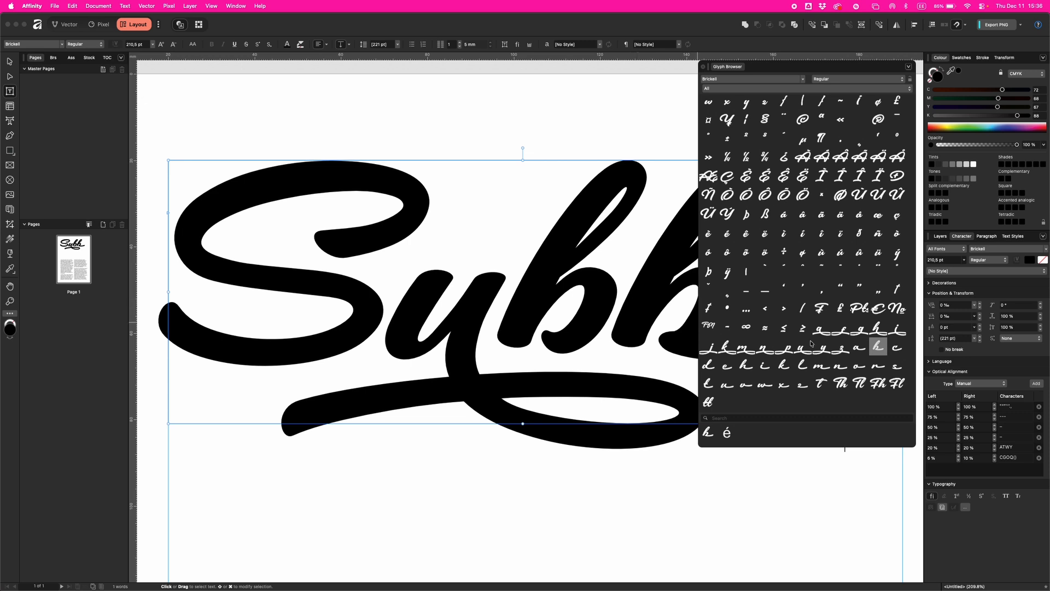
double_click(613, 310)
left_click(613, 312)
key("BackSpace")
Replace the final "b" of "Sub" with the alternate "b" glyph that has an extended exit stroke.
left_click_drag(624, 310, 535, 300)
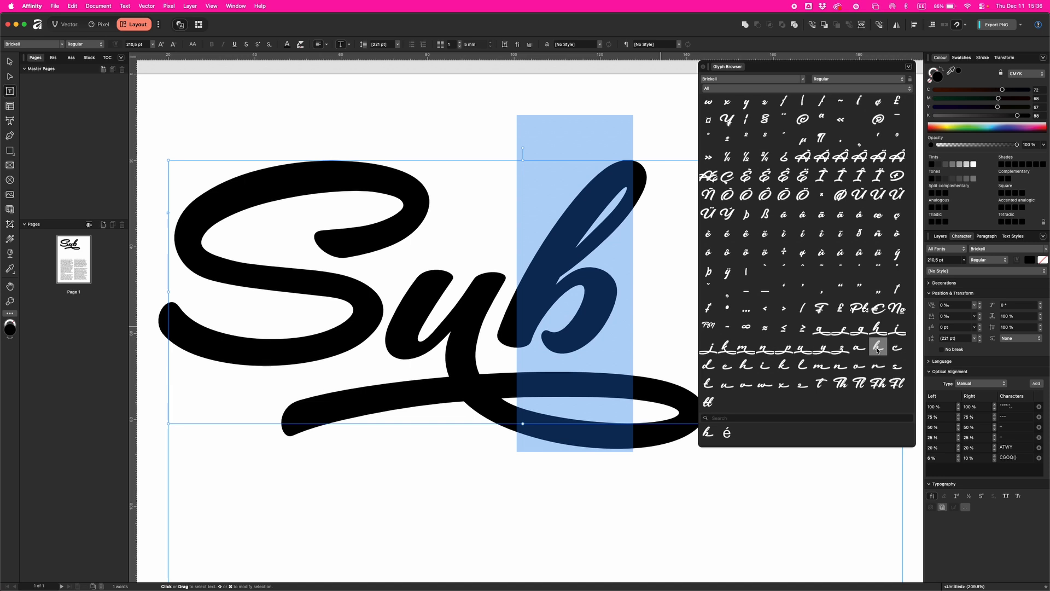
double_click(877, 350)
scroll(576, 260, "right", 3)
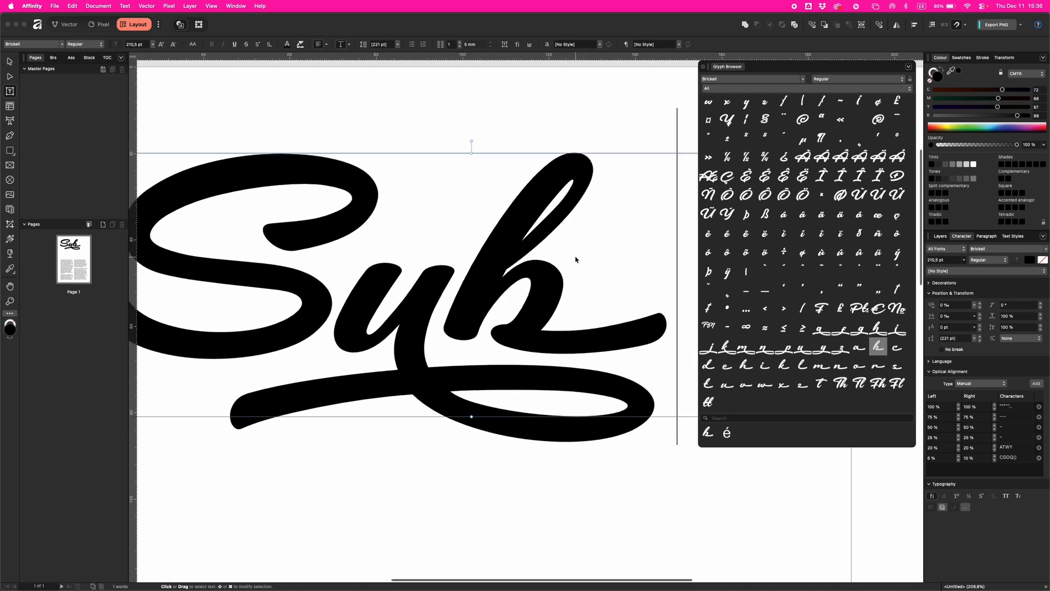
scroll(576, 259, "down", 5)
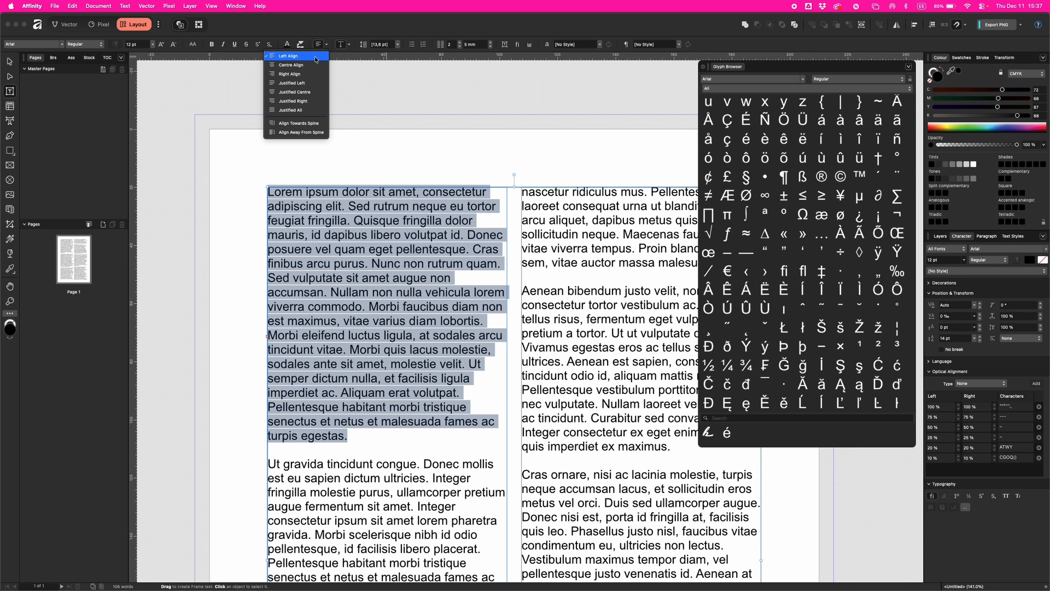
Set the first paragraph to Justified Left and select the wide gap between "vulputate" and "sit".
left_click(314, 84)
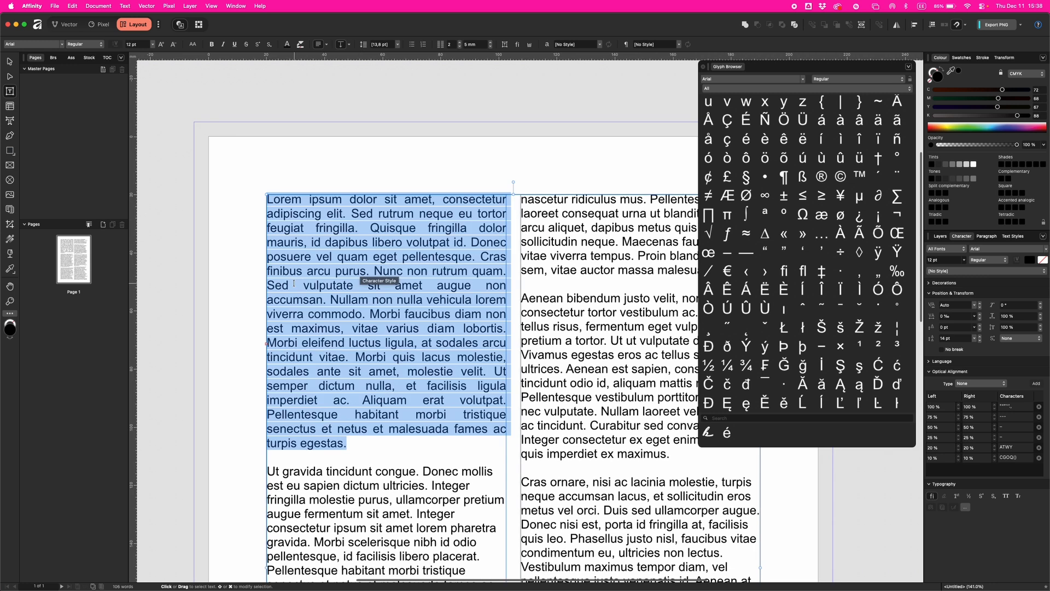
left_click(290, 290)
left_click_drag(289, 285, 367, 285)
left_click(366, 285)
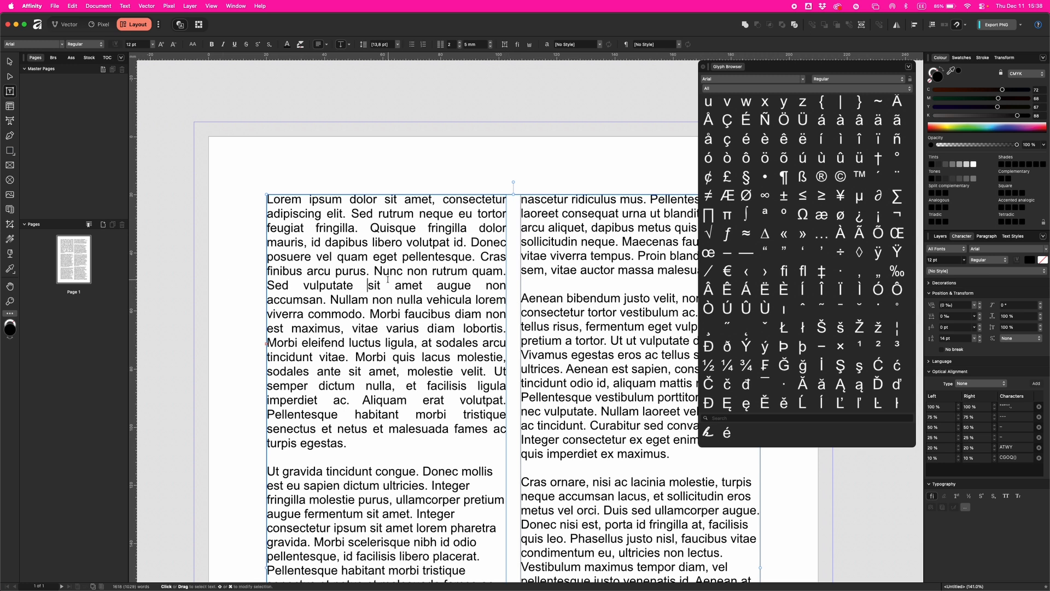
left_click(363, 284)
left_click_drag(362, 284, 366, 285)
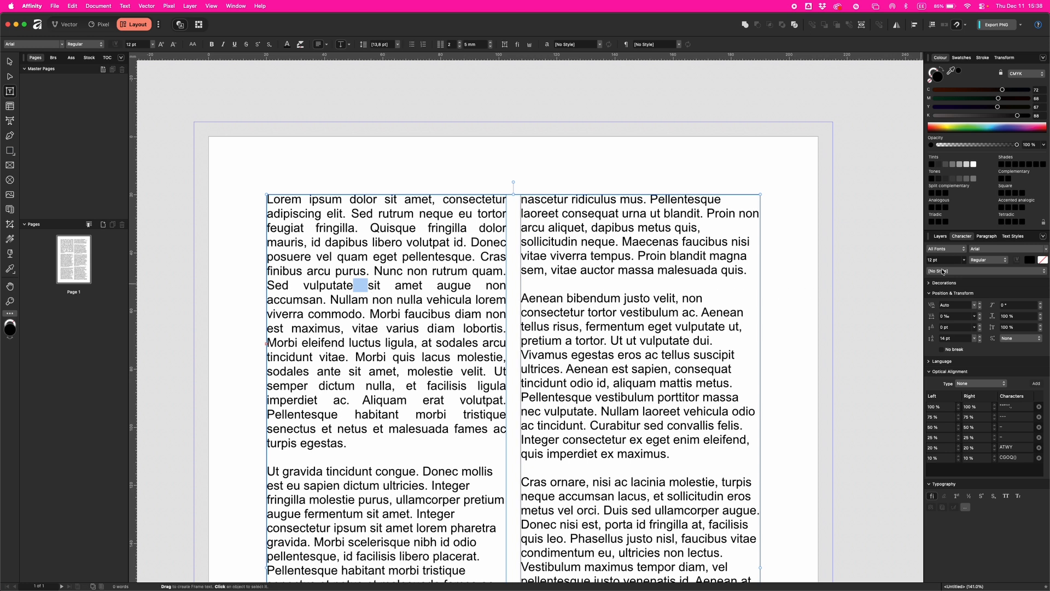
Turn on auto-hyphenation for the justified first paragraph.
left_click(987, 237)
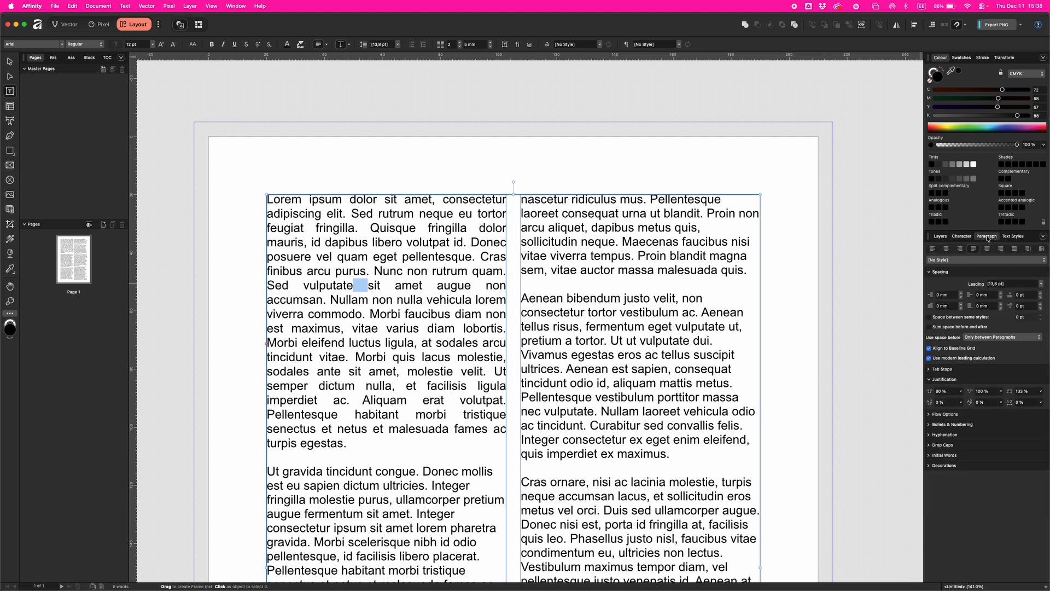
left_click(945, 435)
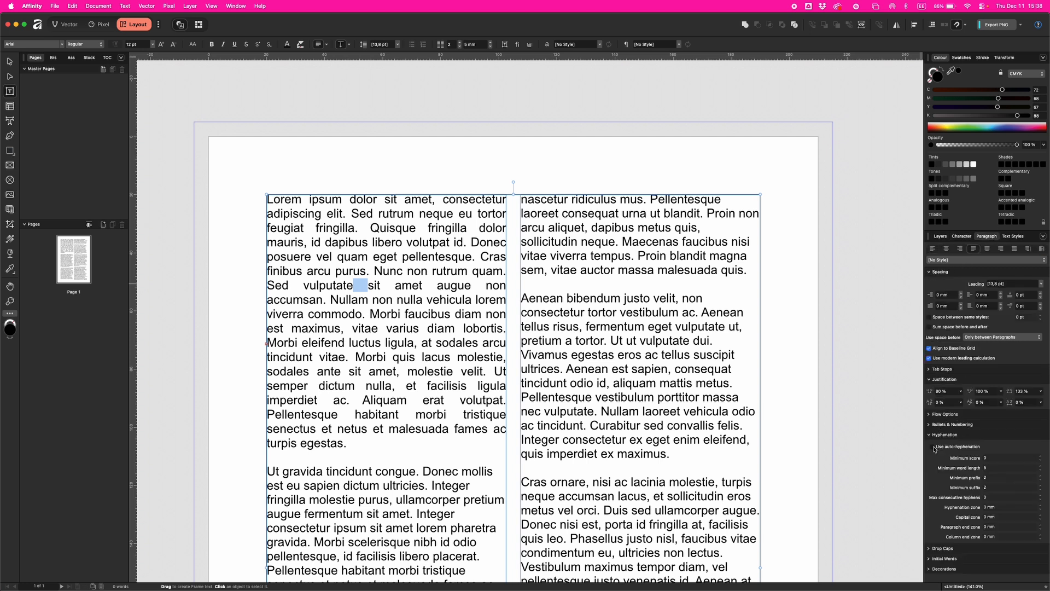
left_click(933, 447)
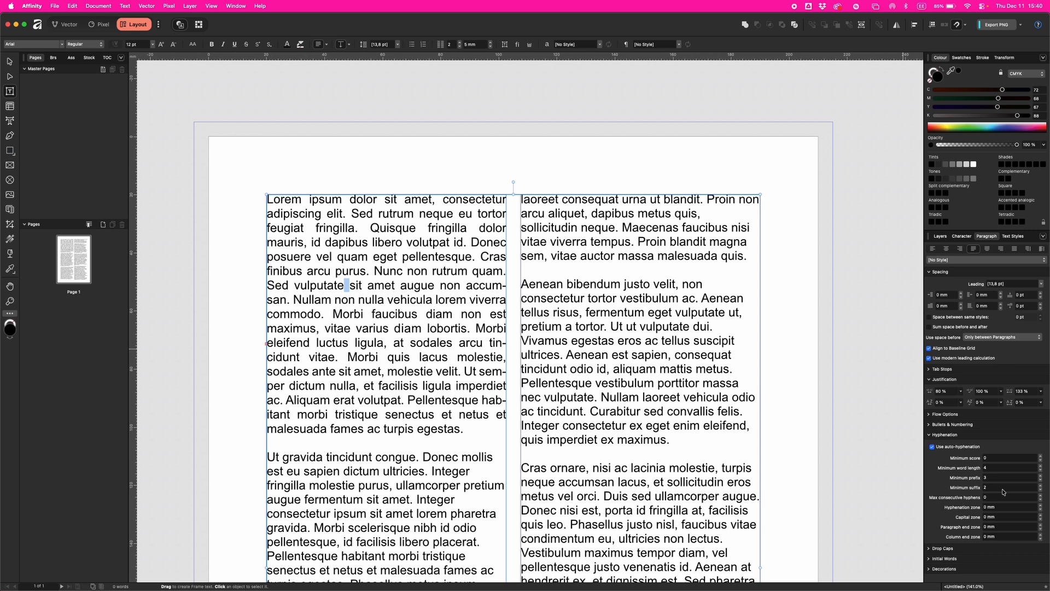
Set the first paragraph's minimum word spacing for justification to 75%.
left_click(932, 436)
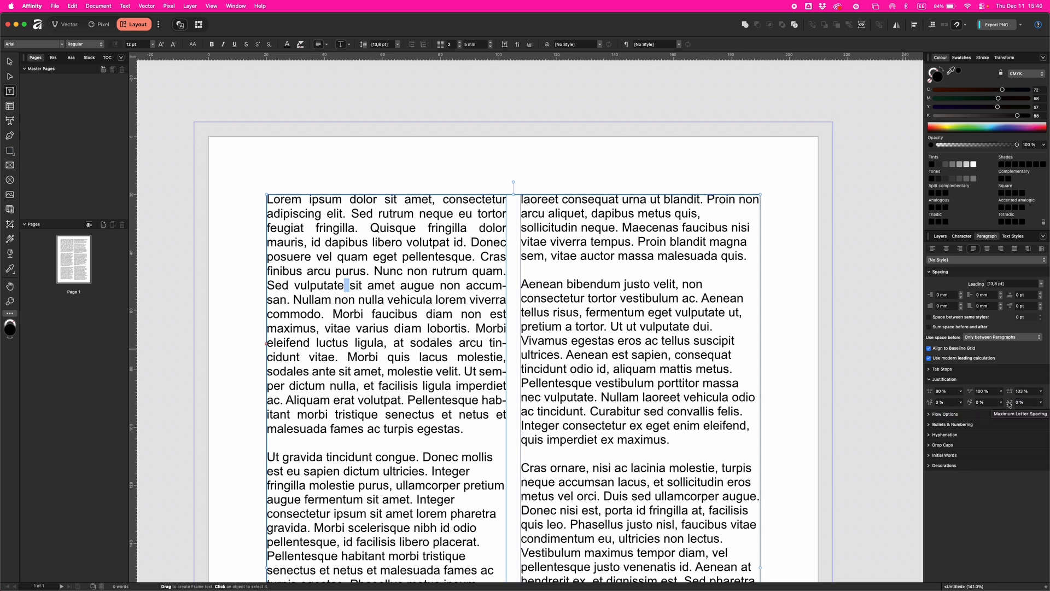
left_click(960, 391)
mouse_move(958, 400)
left_mouse_down()
mouse_move(902, 401)
mouse_move(958, 402)
left_mouse_up()
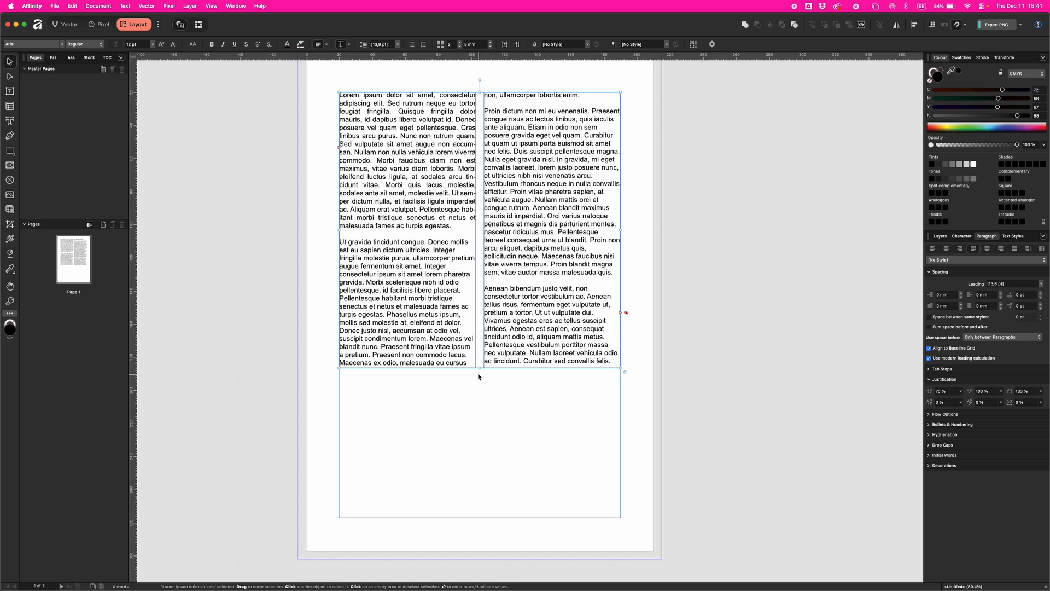
Delete ", malesuada eu cursus" after "Maecenas ex odio" in the last line of the first column and leave text editing.
double_click(442, 342)
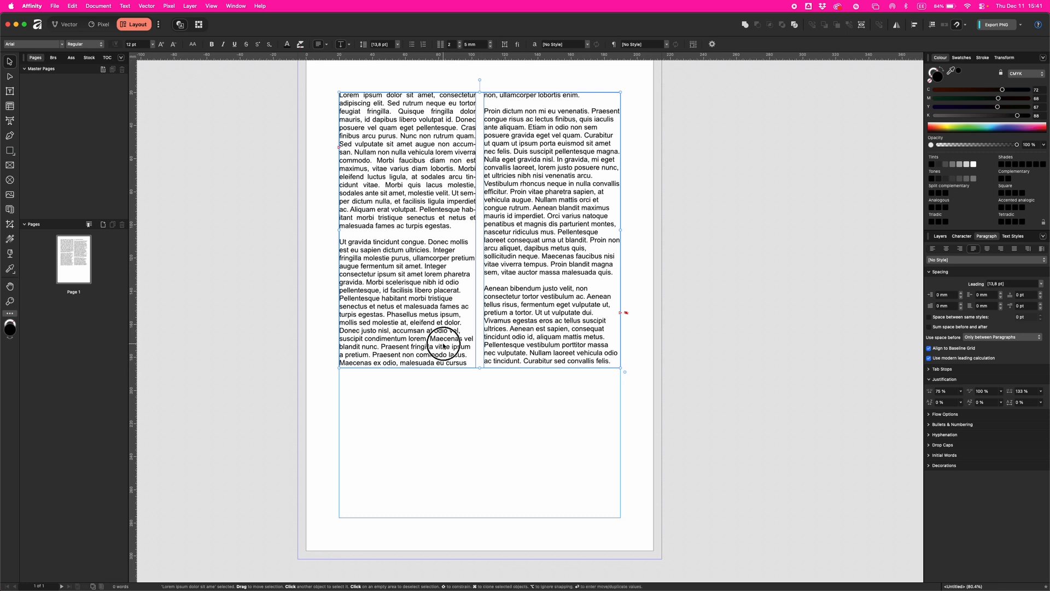
left_click(463, 361)
key("BackSpace")
key("BackSpace")
key("BackSpace")
key("BackSpace")
key("BackSpace")
key("BackSpace")
key("BackSpace")
key("BackSpace")
key("BackSpace")
key("BackSpace")
key("BackSpace")
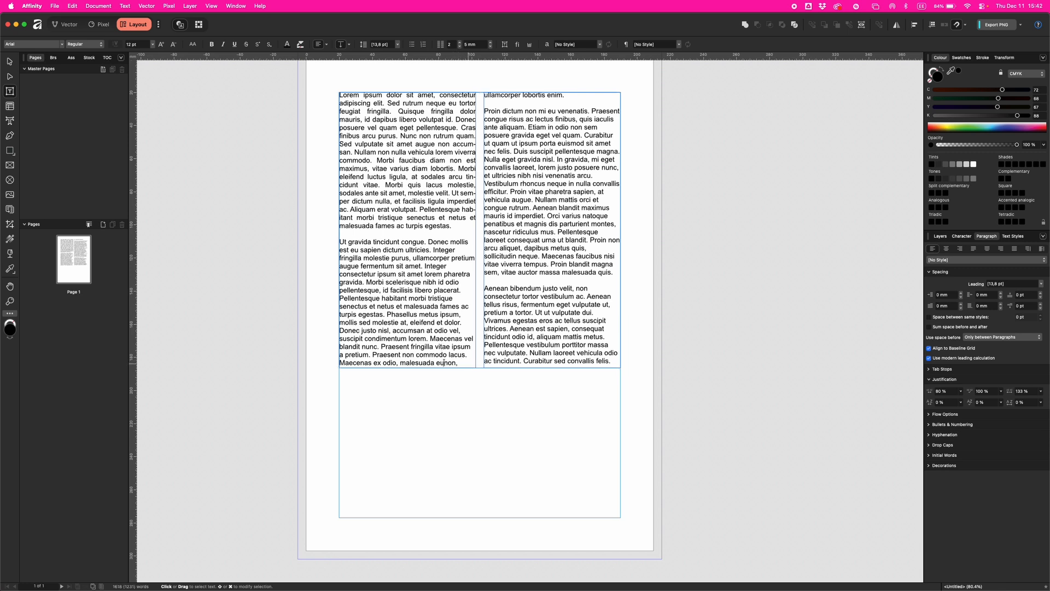
key("BackSpace")
key("BackSpace")
key("BackSpace")
key("BackSpace")
key("BackSpace")
key("BackSpace")
key("BackSpace")
key("BackSpace")
key("BackSpace")
key("BackSpace")
key("BackSpace")
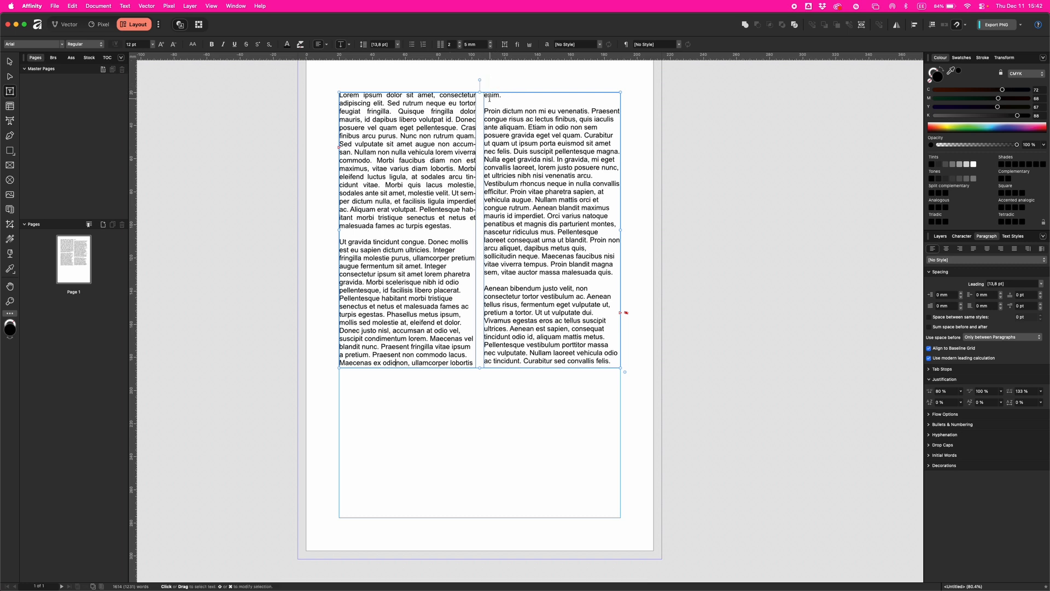
key("Escape")
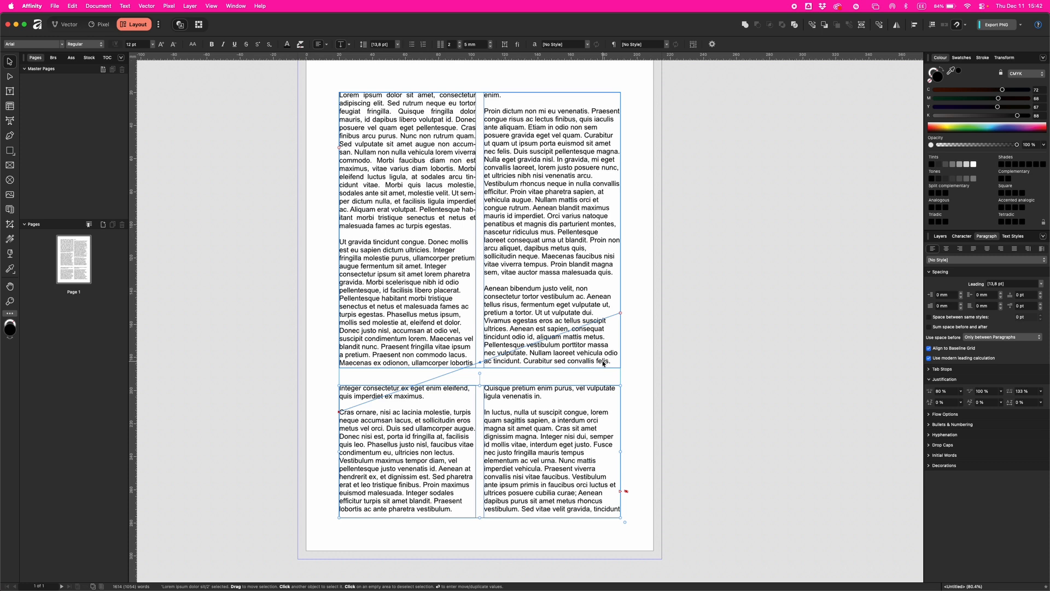
Delete the sentence "Curabitur sed convallis felis." from the last line of the second column and leave text editing.
double_click(568, 362)
left_click_drag(611, 361, 521, 361)
key("BackSpace")
key("Escape")
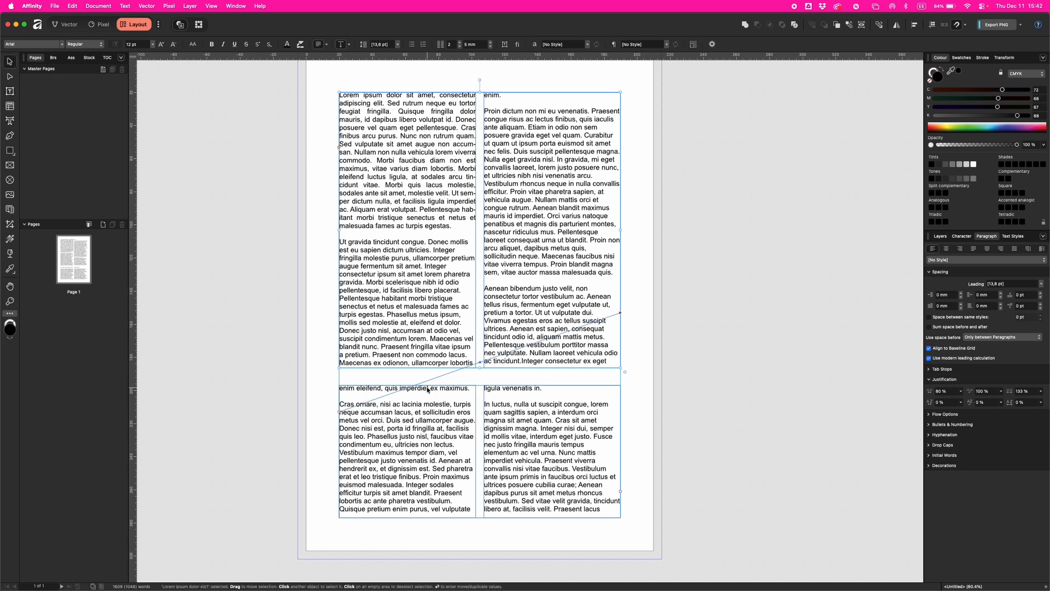
Add a second page and move the lower linked text frame to the top of that page's margin area.
left_click(103, 225)
left_click(604, 215)
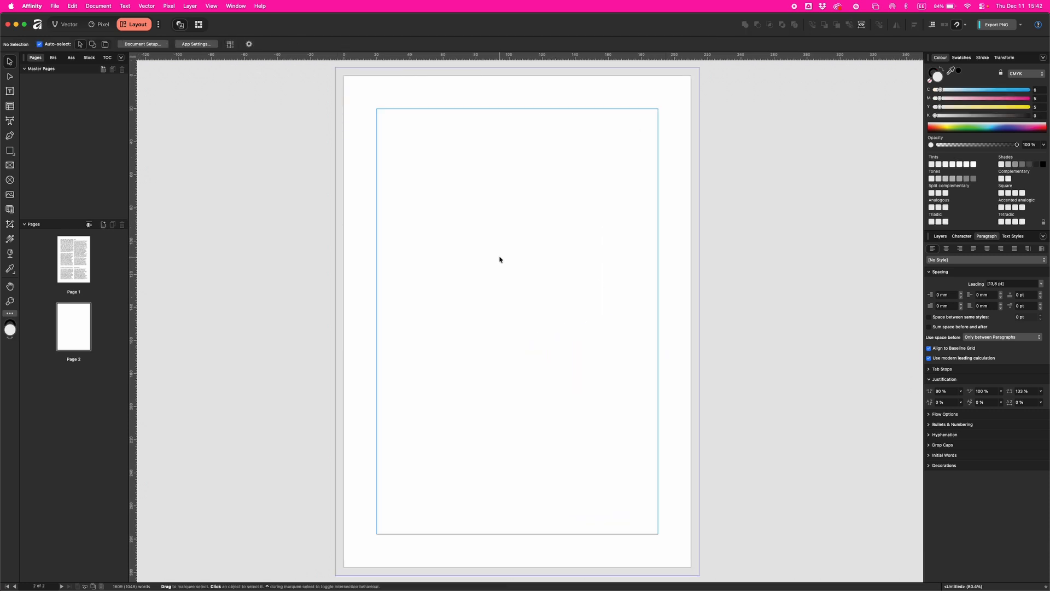
left_click_drag(429, 77, 428, 328)
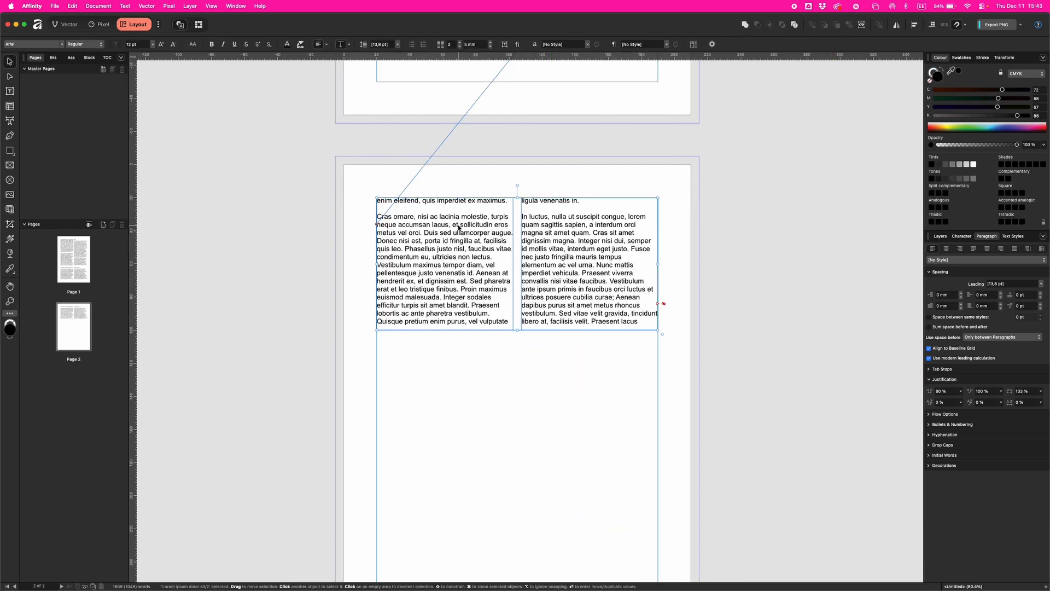
scroll(507, 244, "up", 1)
scroll(507, 244, "up", 5)
scroll(546, 115, "up", 2)
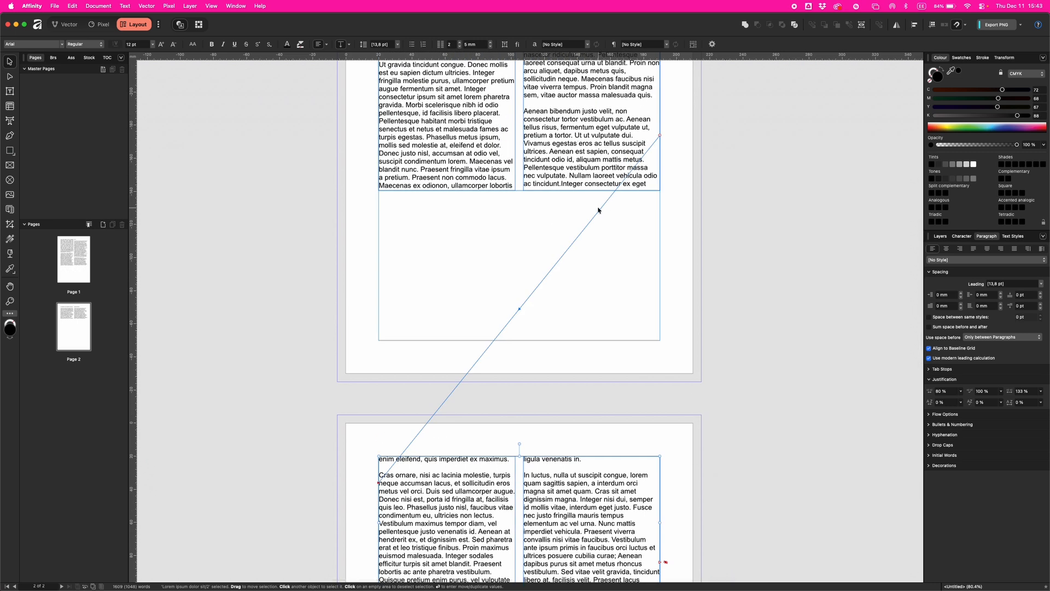
scroll(436, 465, "down", 3)
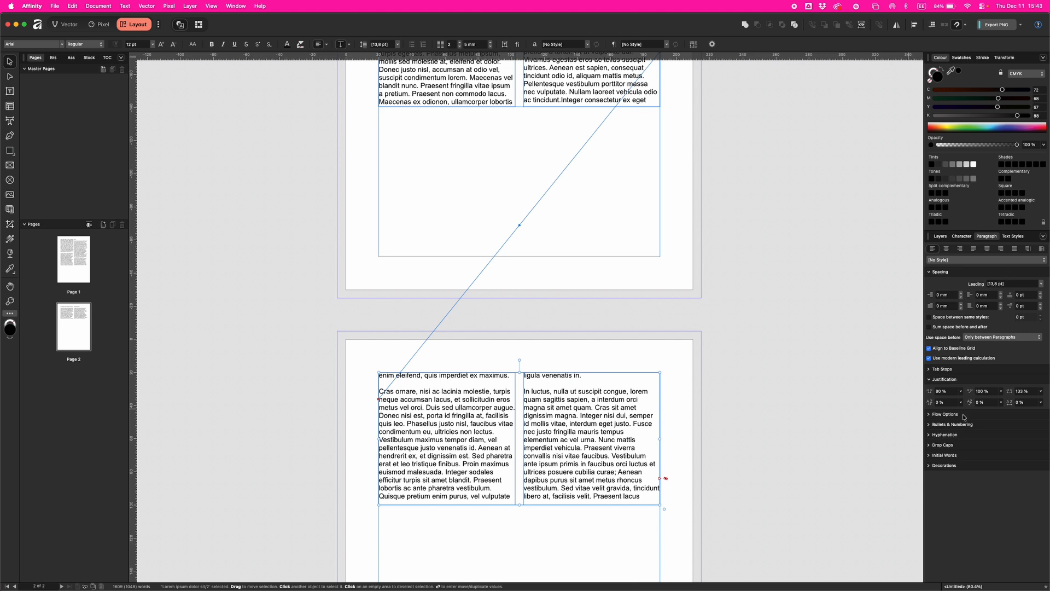
Enable Keep with previous paragraph, Prevent orphaned first lines, Keep paragraph together and Prevent widowed last lines for the first page's text frame.
left_click(929, 415)
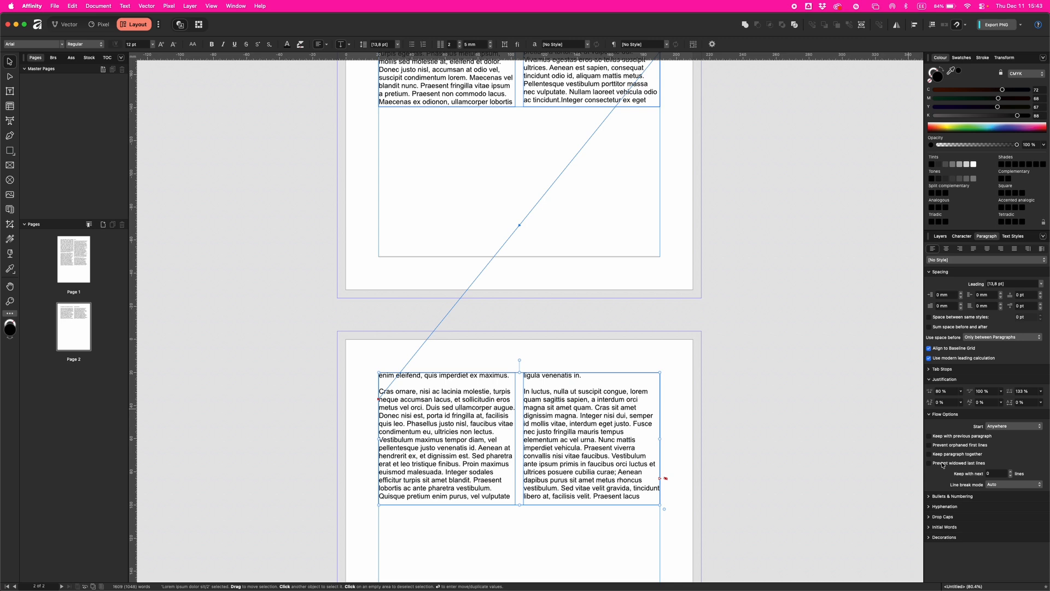
left_click(590, 300)
scroll(591, 302, "up", 5)
scroll(592, 305, "up", 2)
left_click(592, 305)
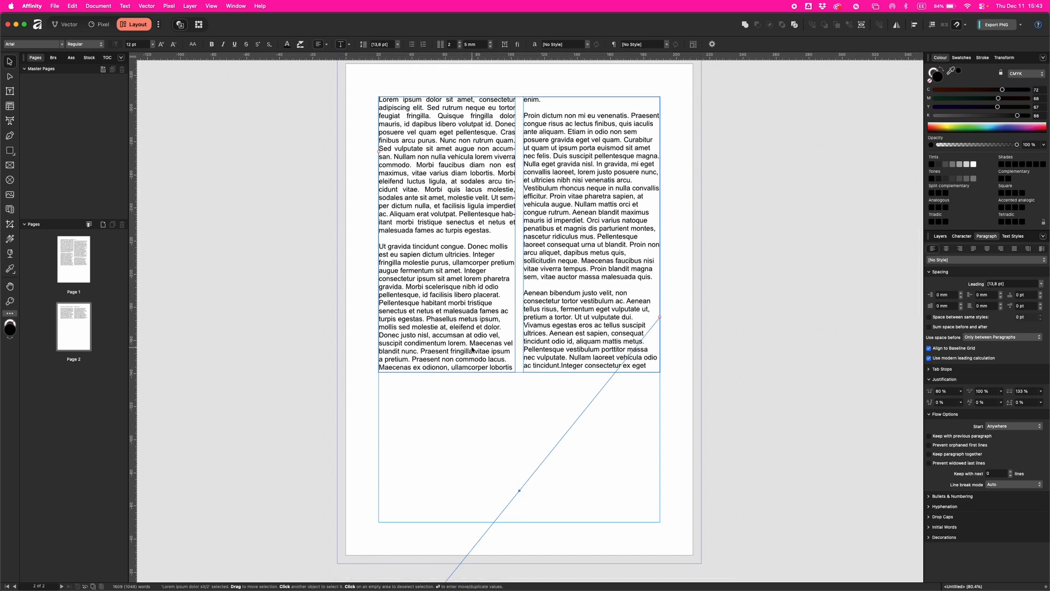
triple_click(472, 344)
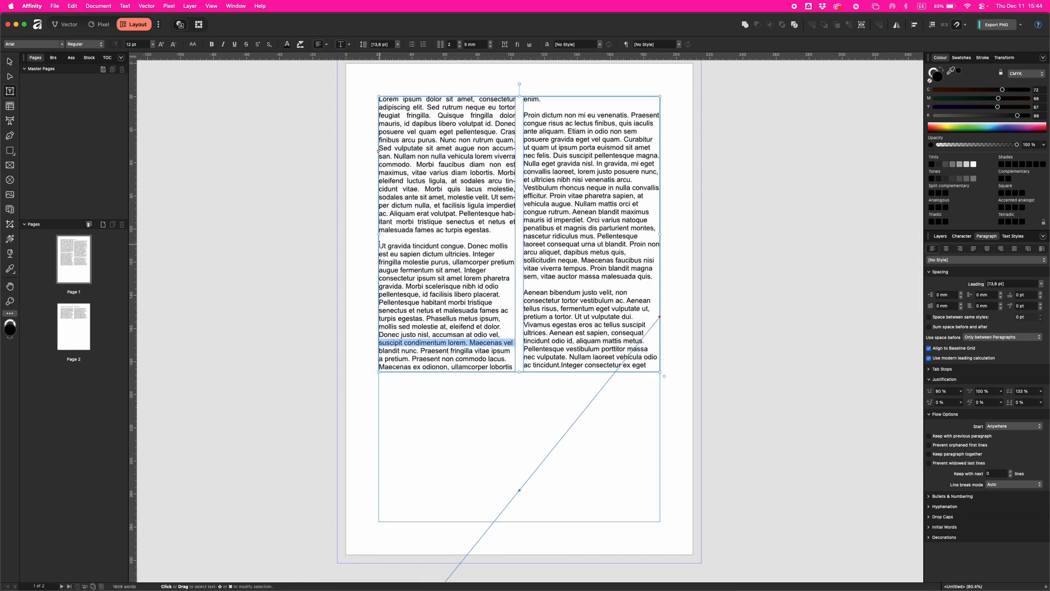
left_click_drag(380, 245, 512, 278)
left_click(10, 61)
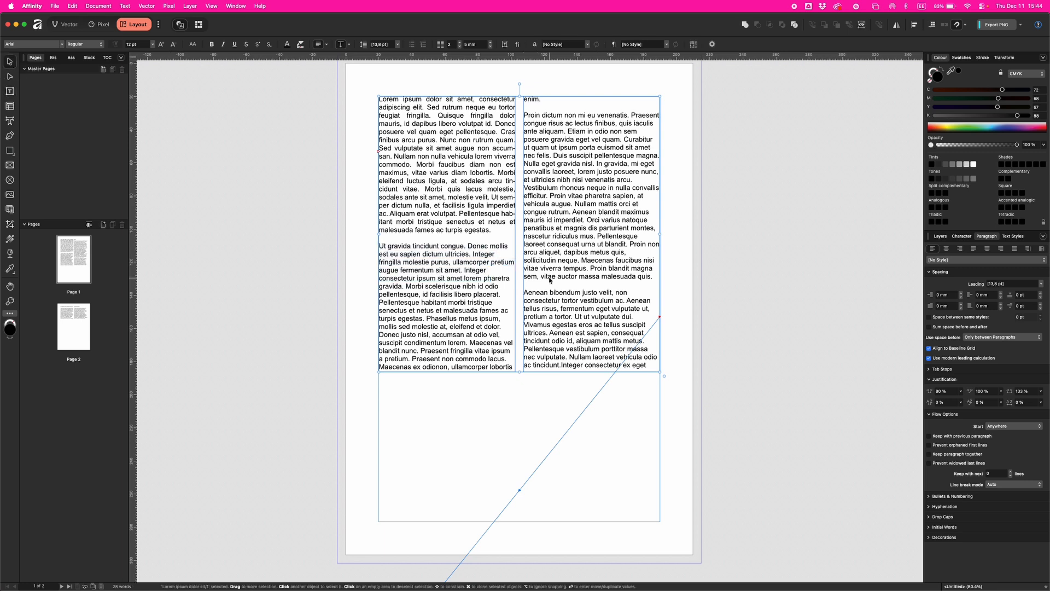
left_click(929, 436)
left_click(930, 444)
left_click(929, 453)
left_click(930, 463)
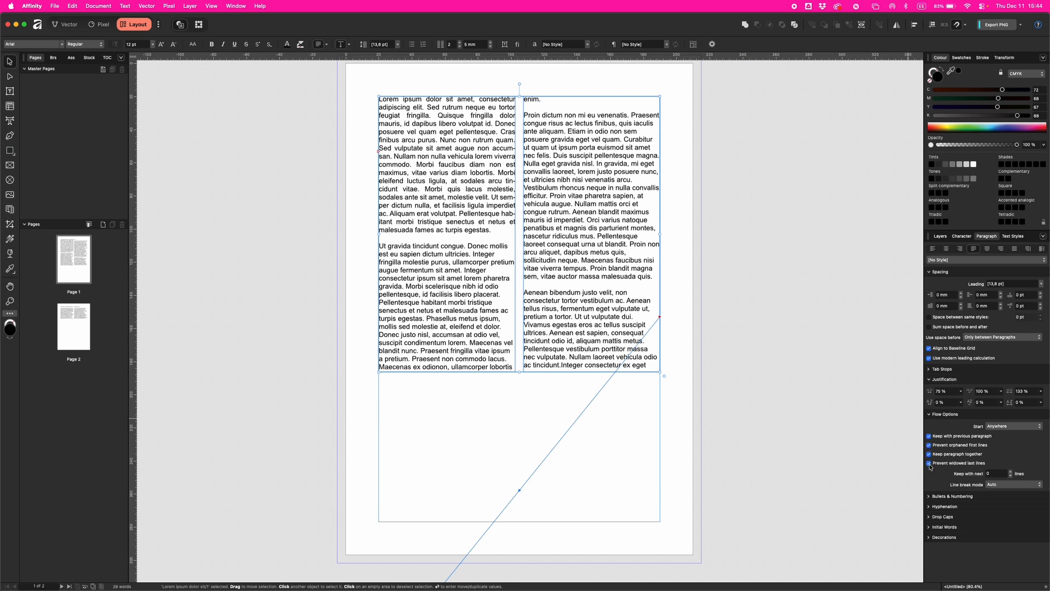
Start a new paragraph style from the selected frame and switch off all four keep, orphan and widow flow options.
left_click(1013, 236)
left_click(931, 577)
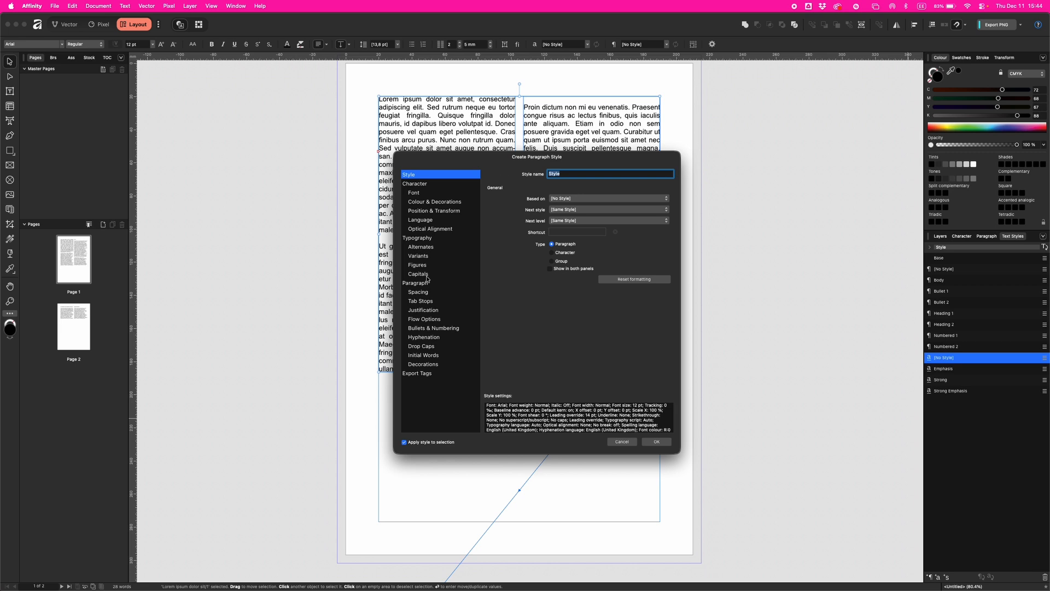
left_click(413, 320)
left_click_drag(492, 159, 776, 179)
left_click(837, 224)
left_click(837, 234)
left_click(838, 244)
left_click(837, 252)
Switch the style's keep, orphan and widow flow options back on one by one and create the paragraph style.
left_click(837, 225)
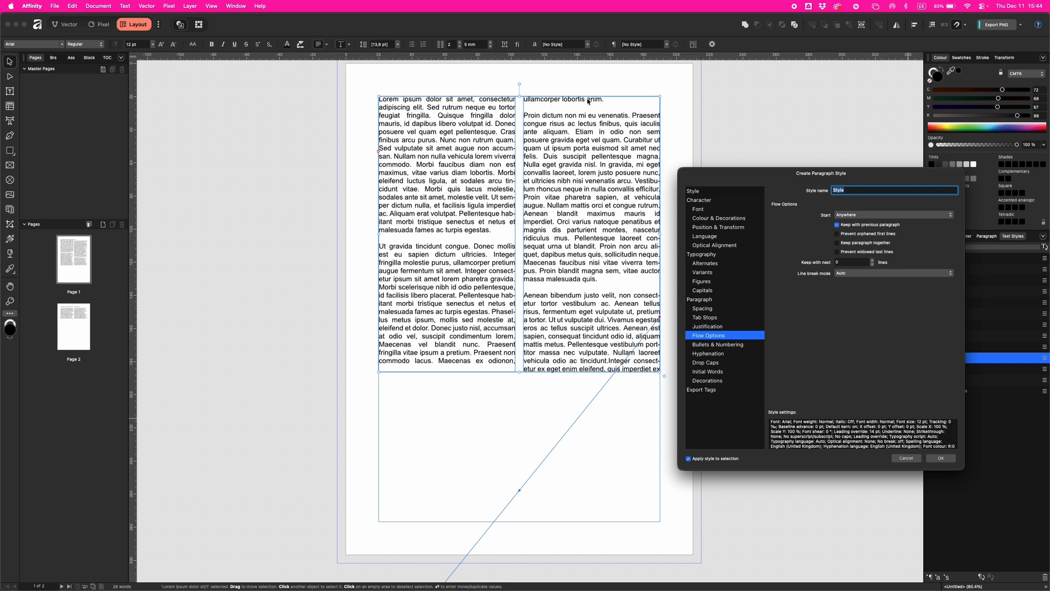
left_click(837, 234)
left_click(837, 242)
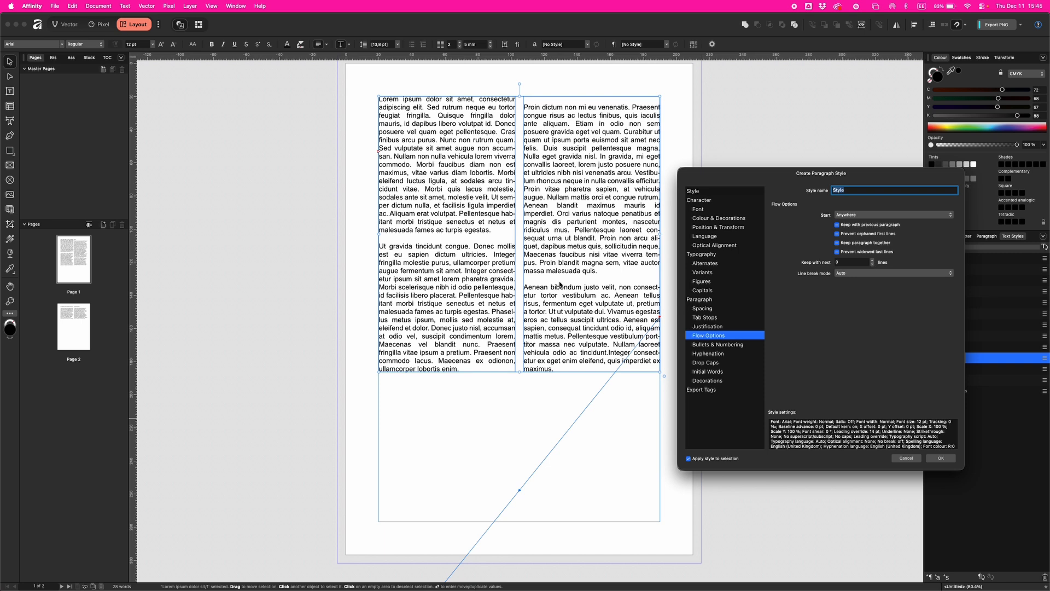
left_click(940, 458)
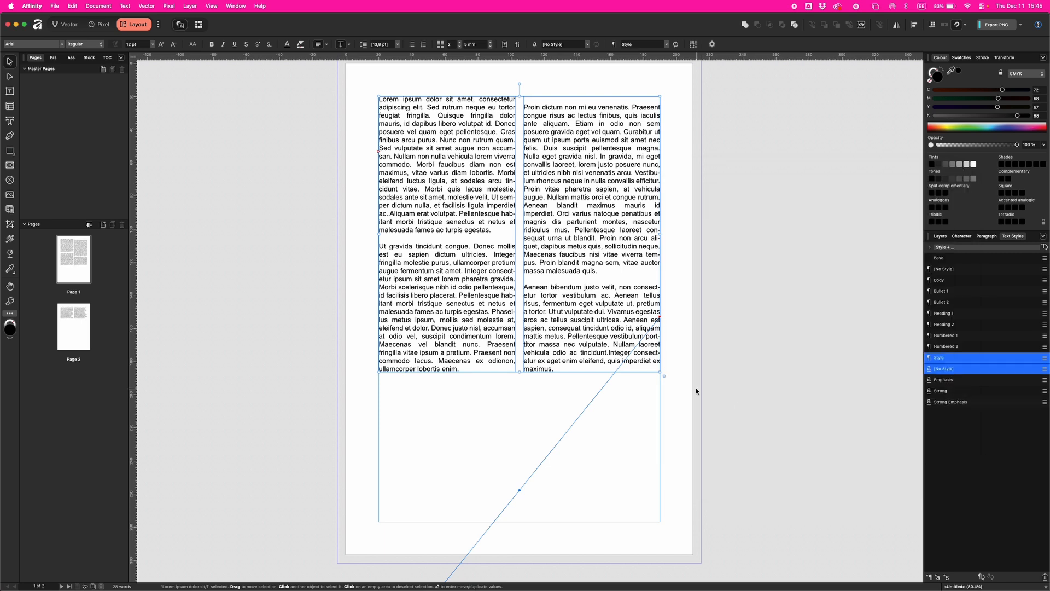
Inspect the linked text frame on the second page, and undo the creation of the new paragraph style.
scroll(656, 368, "down", 10)
left_click(666, 401)
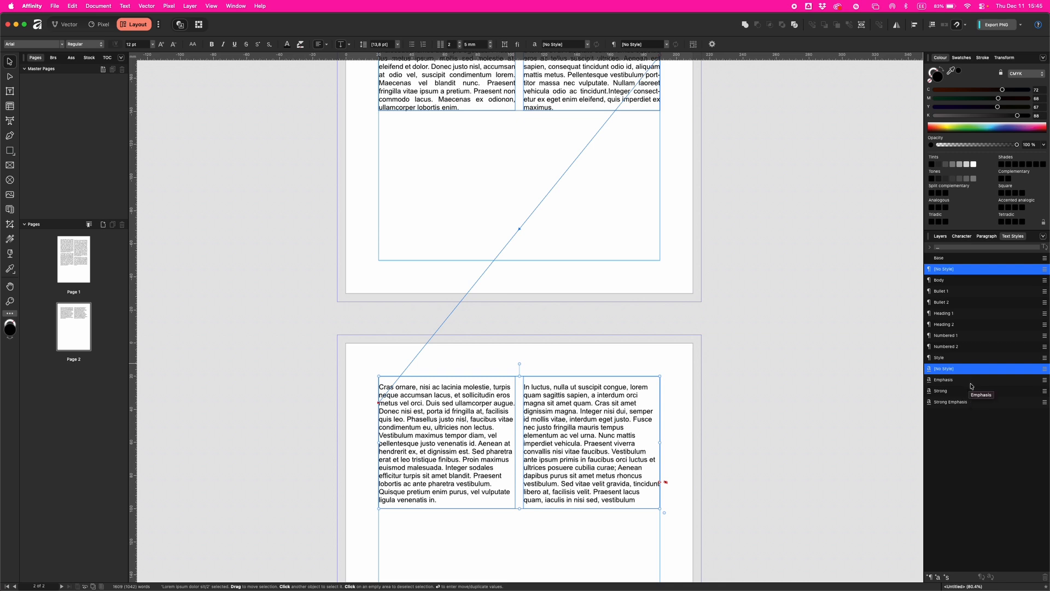
scroll(696, 244, "up", 3)
scroll(638, 271, "up", 3)
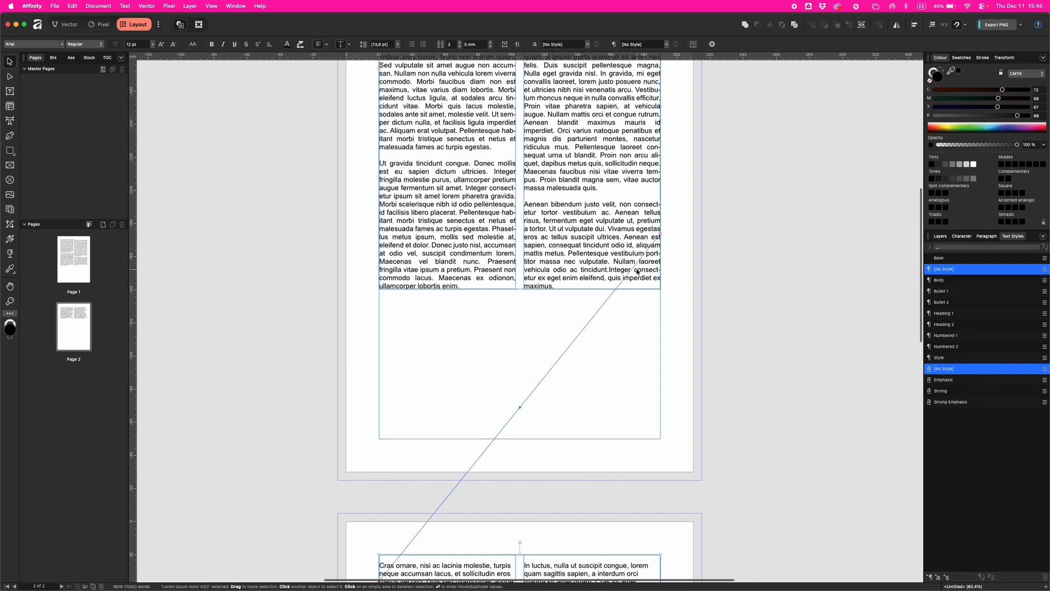
key("super+z")
key("super+z")
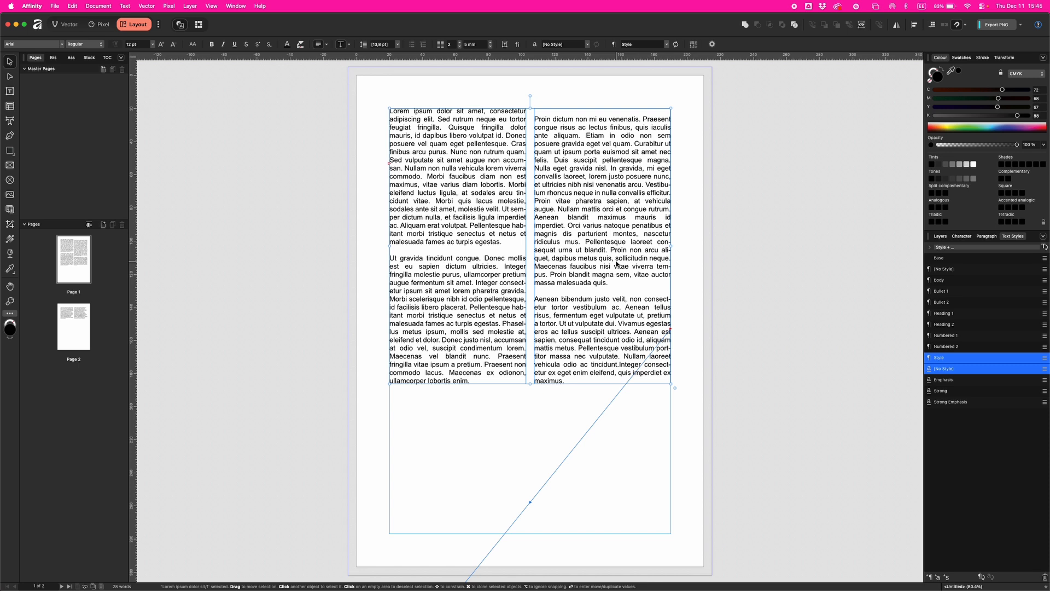
key("super+z")
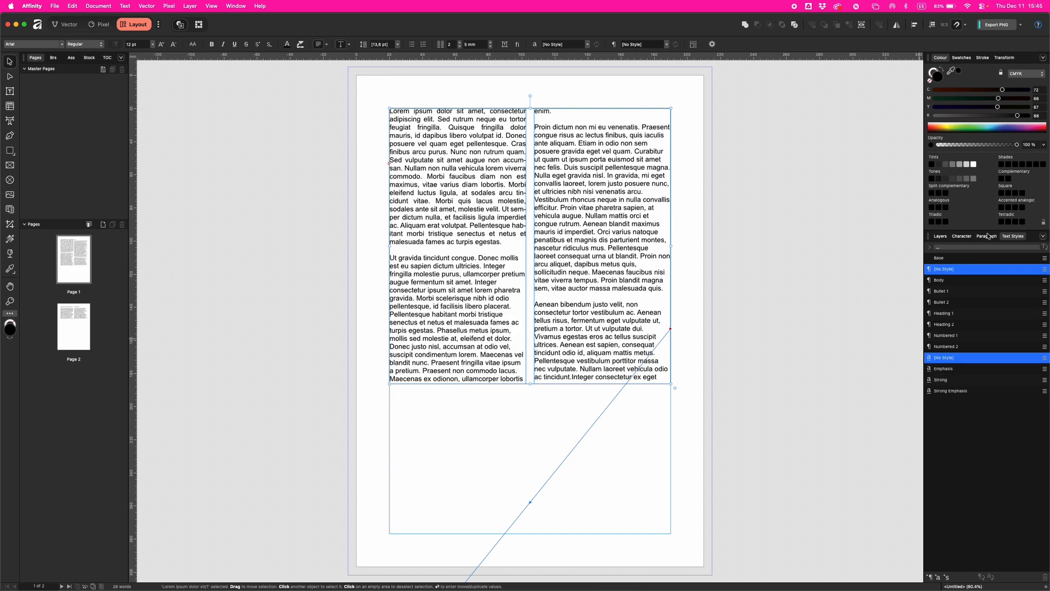
Switch the text frame's keep, orphan and widow flow options on, and clear all four again.
left_click(987, 236)
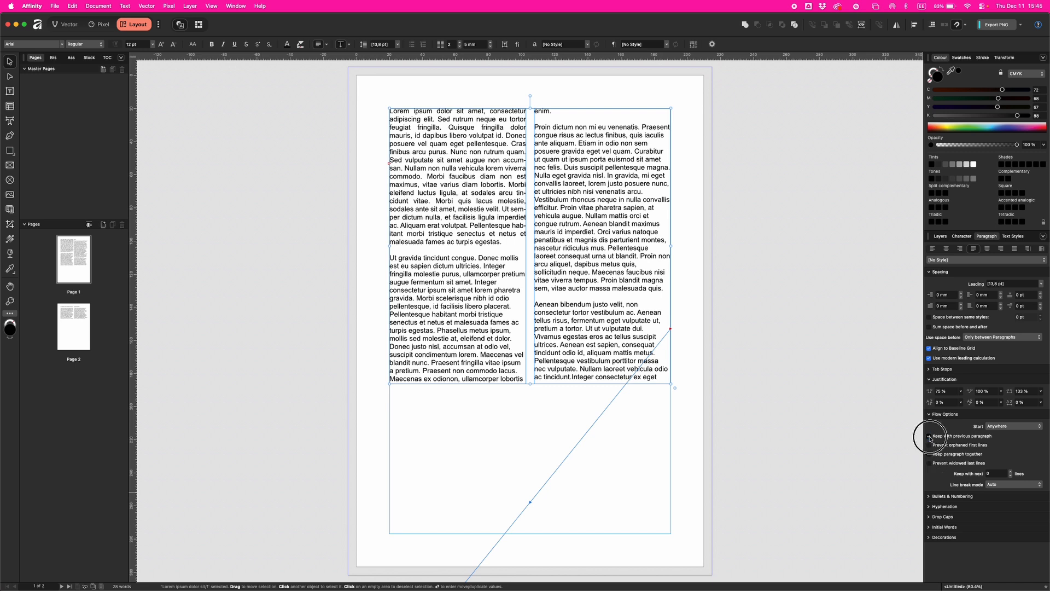
left_click(929, 454)
left_click(929, 455)
left_click(929, 463)
left_click(928, 464)
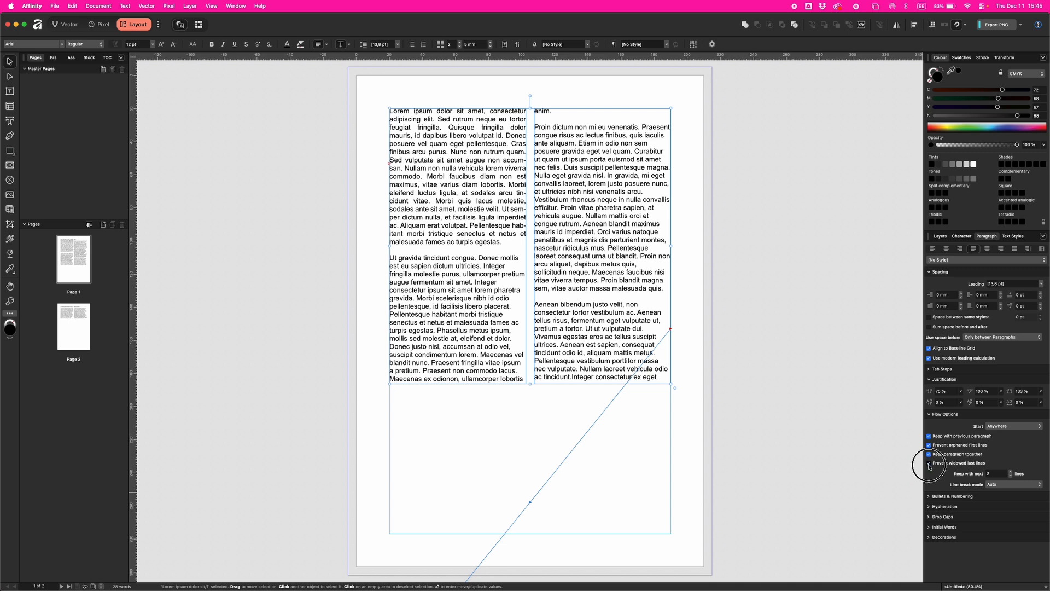
left_click(928, 453)
left_click(928, 464)
left_click(929, 463)
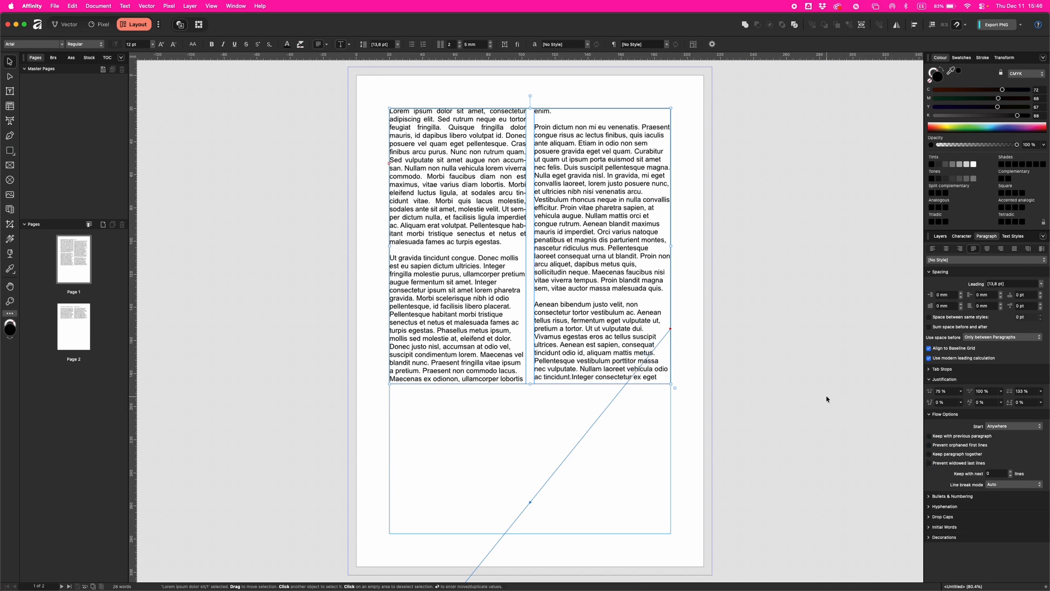
Tighten the tracking of the second paragraph, including its last word in the second column, to -6 ‰ and beyond.
double_click(448, 298)
left_click_drag(448, 298, 548, 108)
left_click(962, 236)
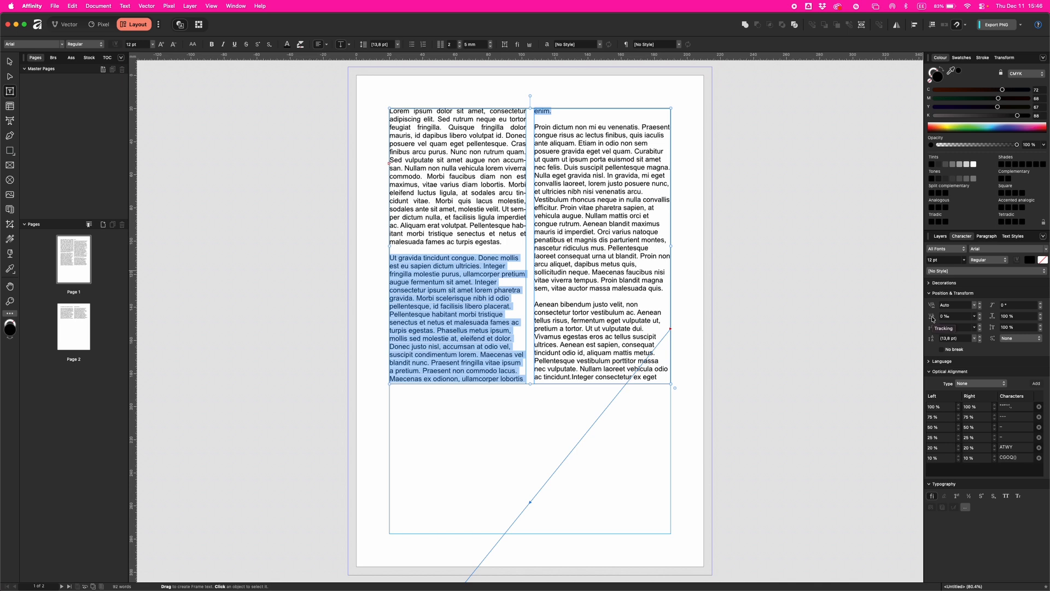
left_click(980, 318)
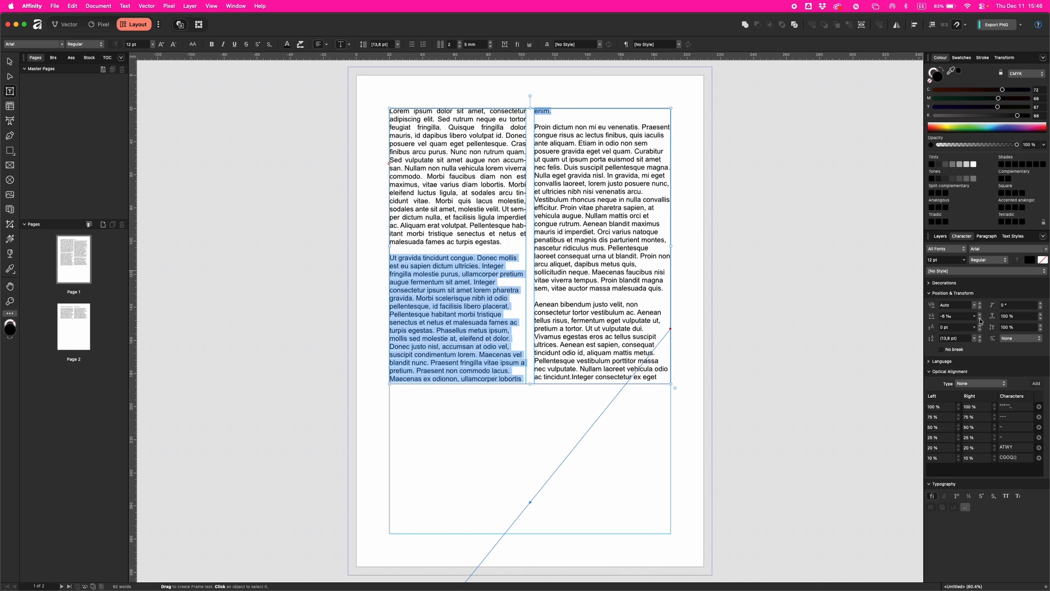
left_click(980, 319)
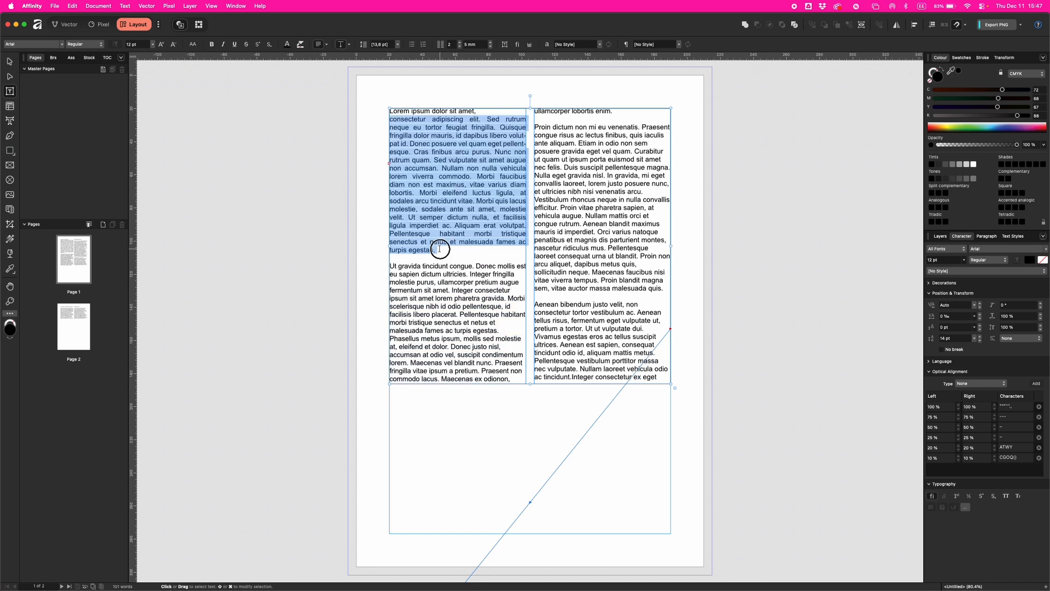
Delete the comma at the end of the separate first line, "Lorem ipsum dolor sit amet".
left_click_drag(440, 249, 389, 120)
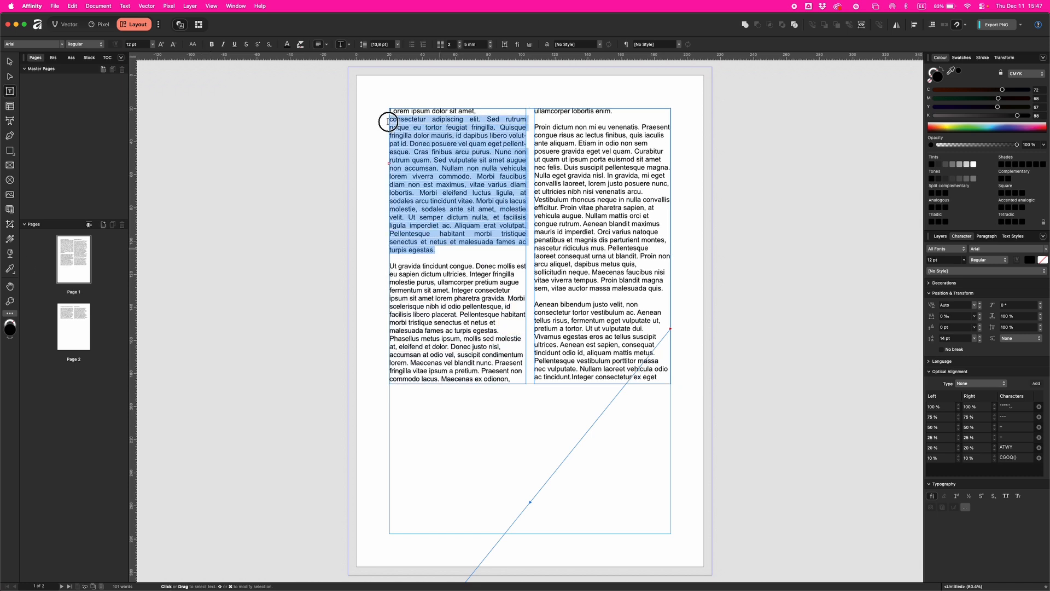
triple_click(433, 110)
left_click(474, 111)
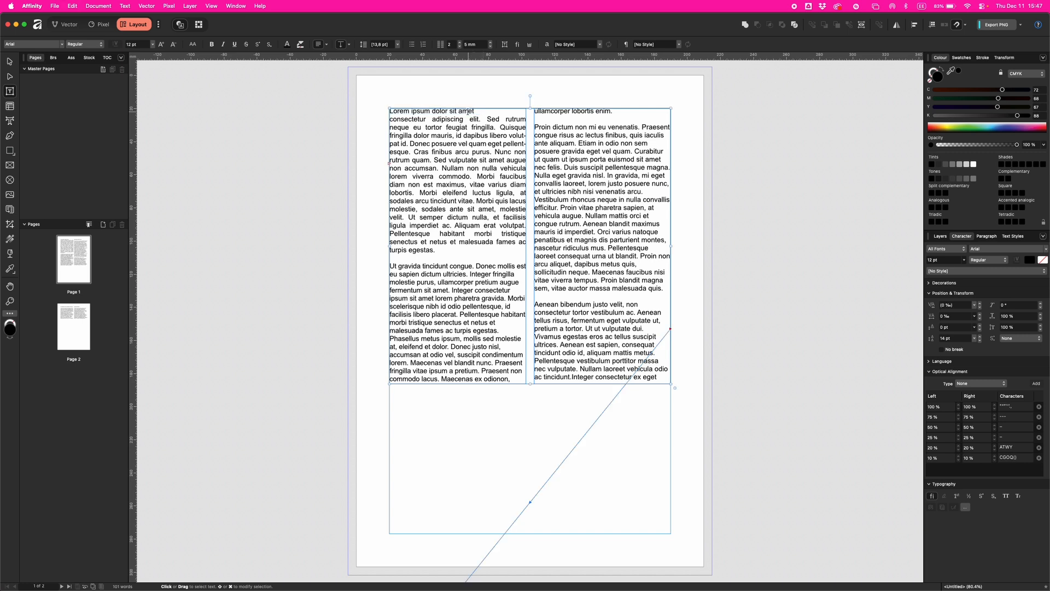
Format the first line, "Lorem ipsum dolor sit amet", in Big Caslon at 18 pt.
triple_click(467, 111)
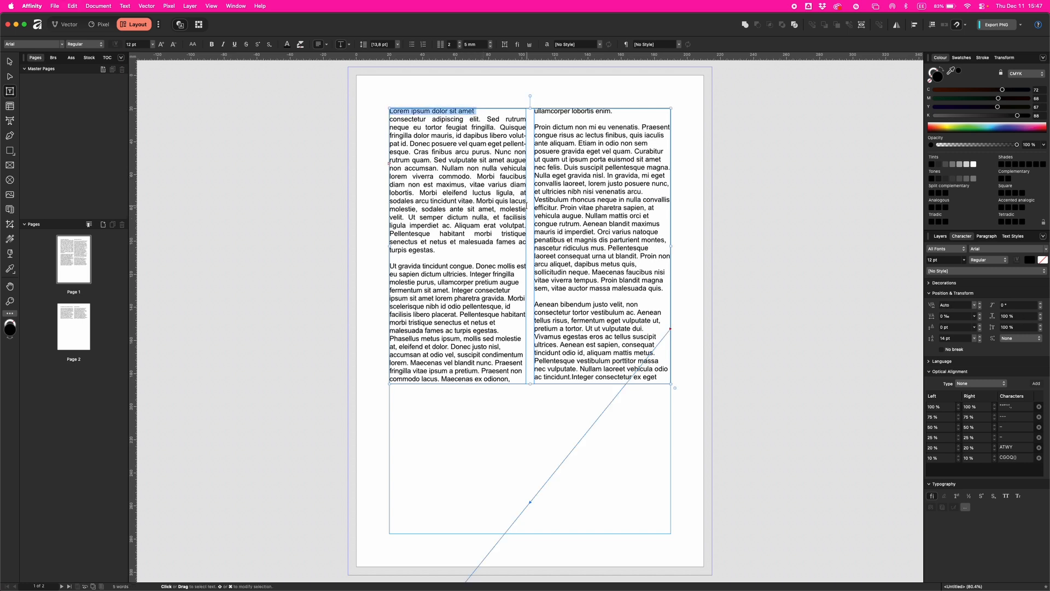
left_click(1012, 250)
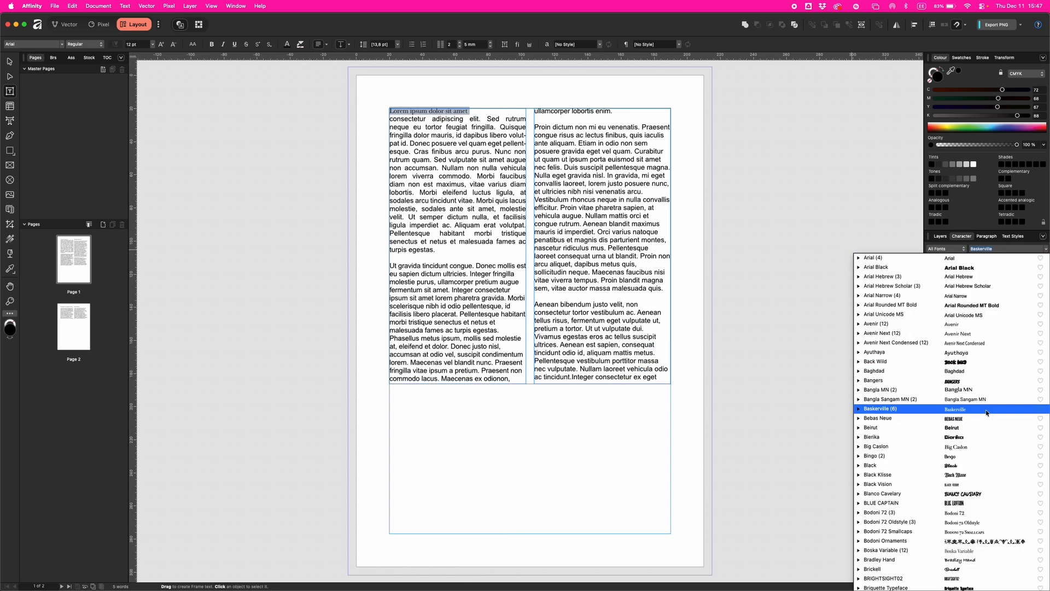
left_click(963, 447)
left_click(964, 260)
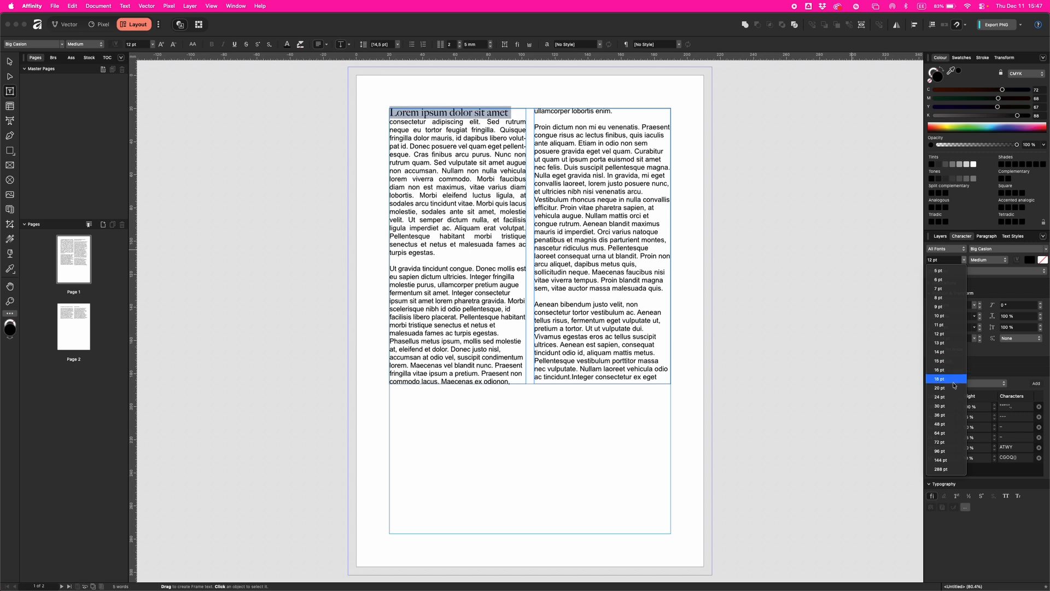
left_click(952, 379)
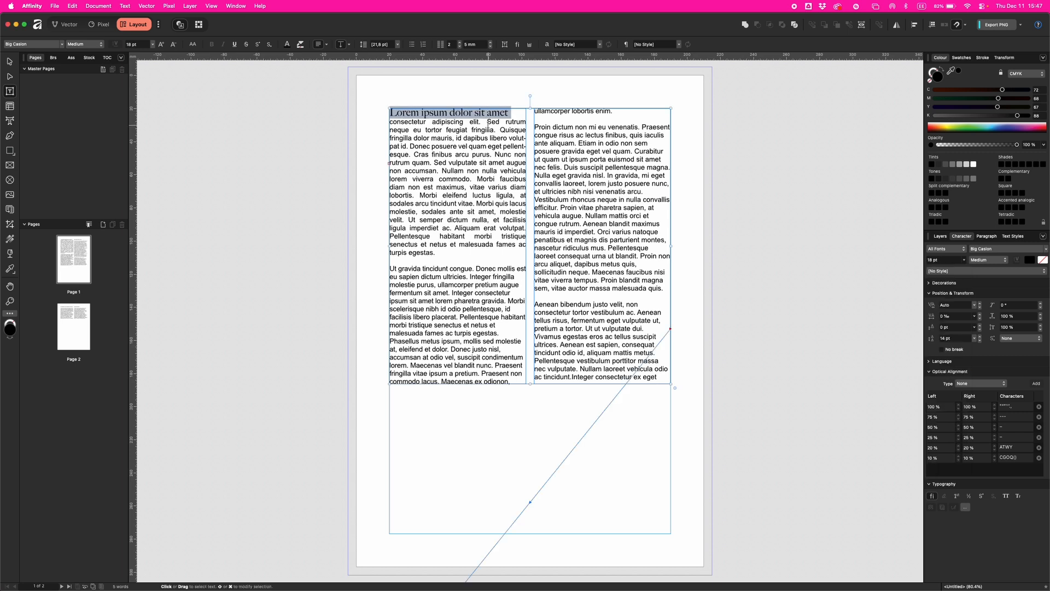